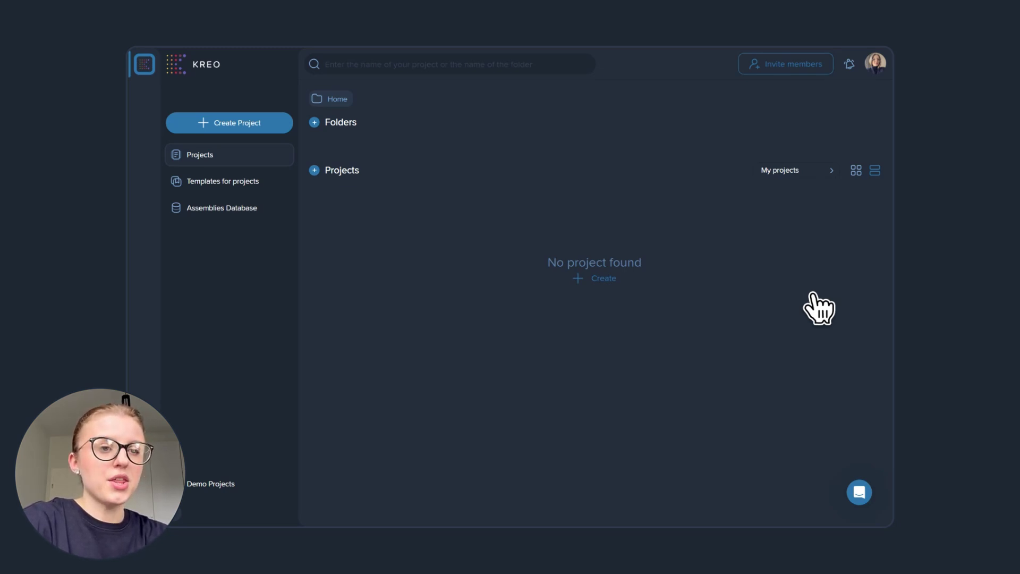
Switch the app theme to light and back to dark from the account options
left_click(872, 79)
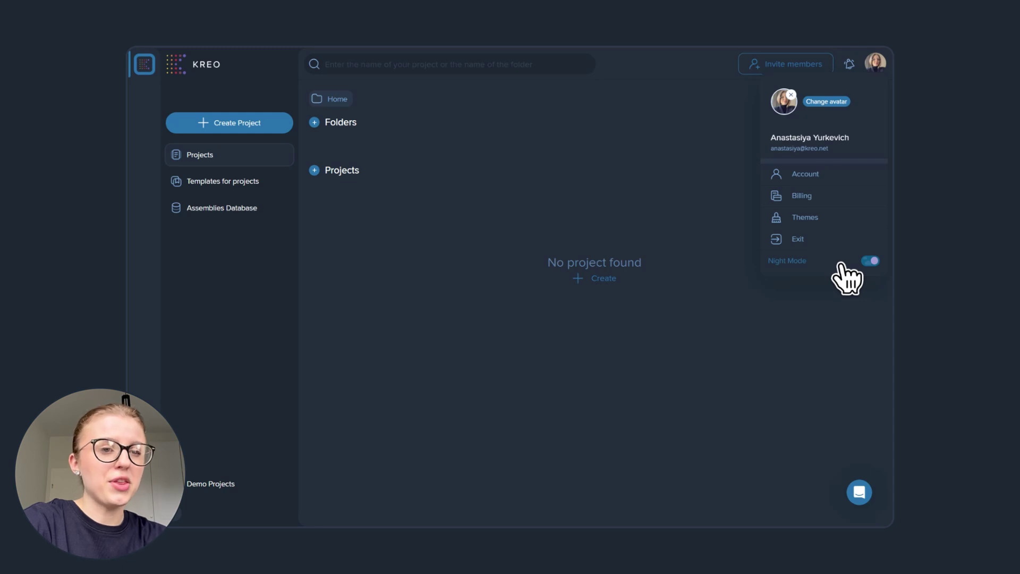
left_click(870, 261)
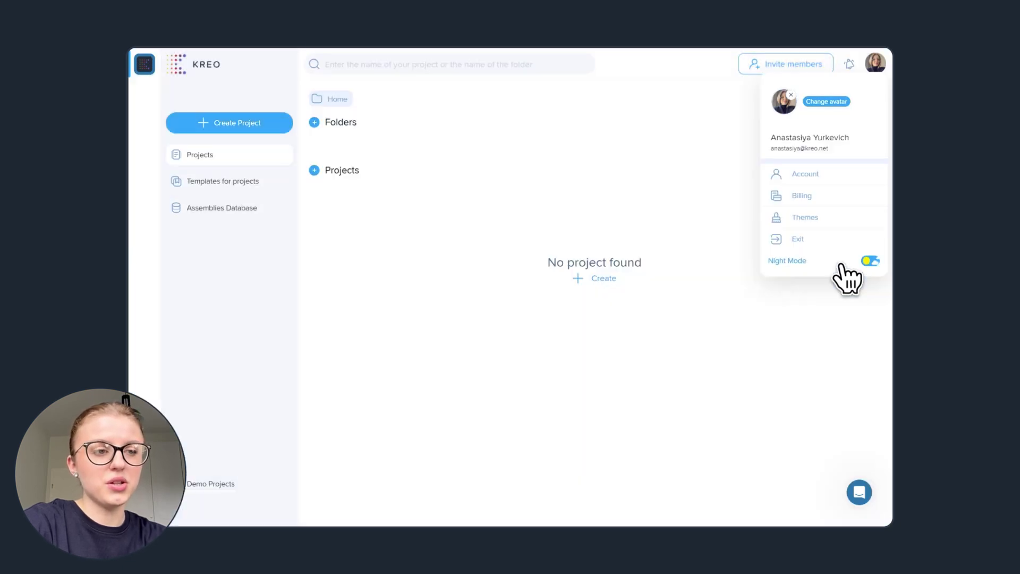
left_click(841, 264)
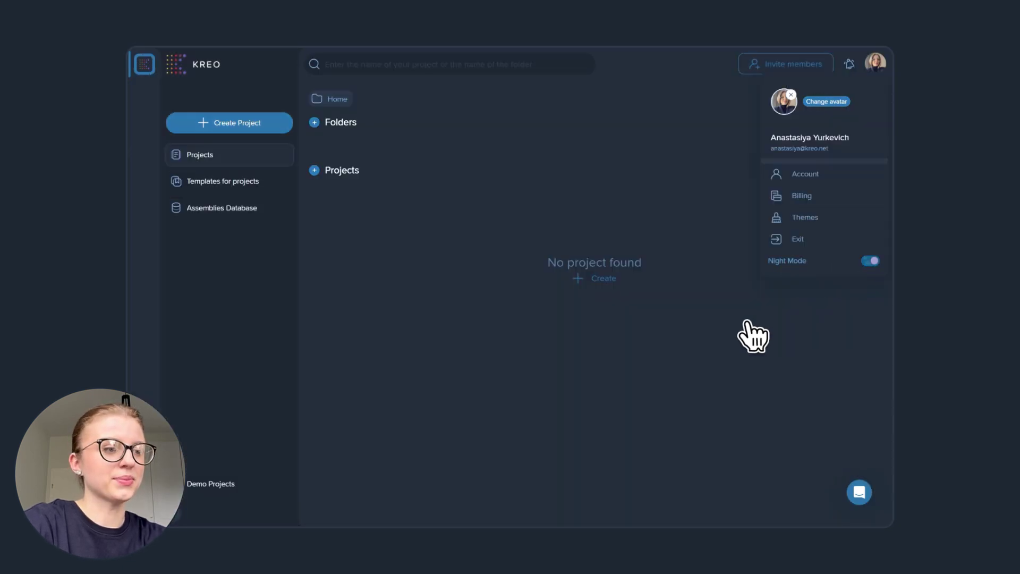
left_click(749, 322)
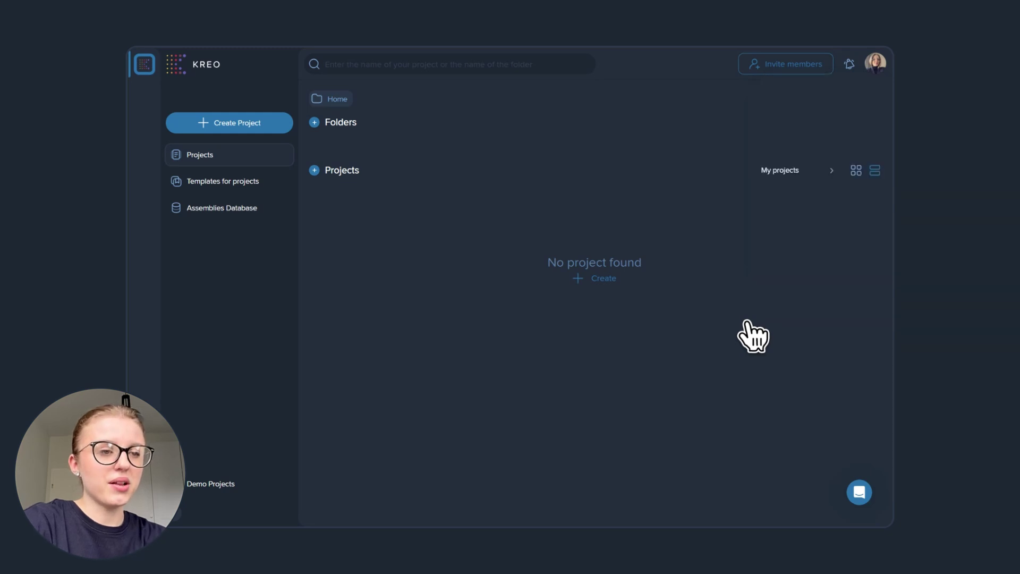
Review the company's guests, users and seats in the company details and members cards
left_click(143, 76)
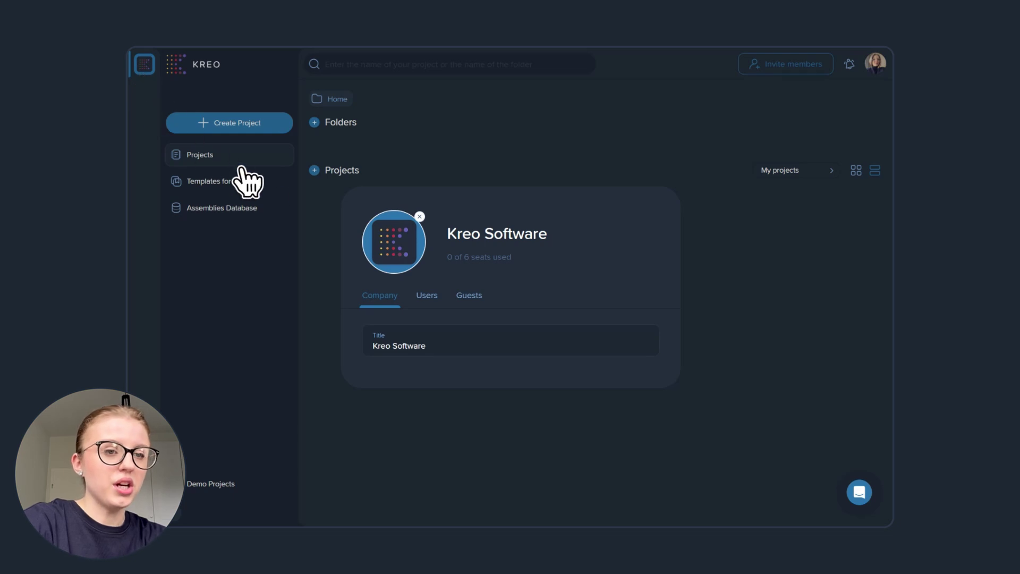
left_click(459, 297)
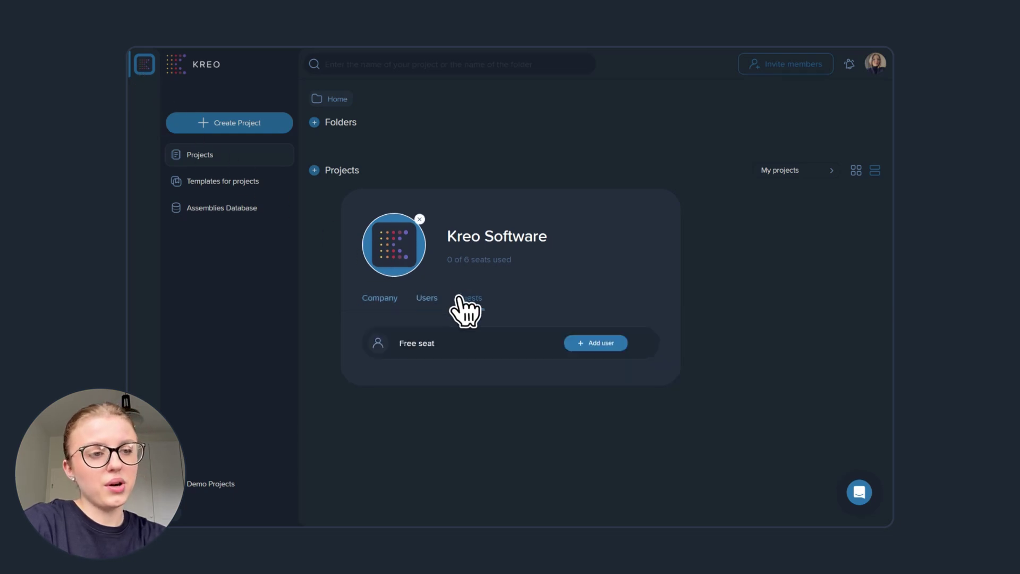
left_click(428, 299)
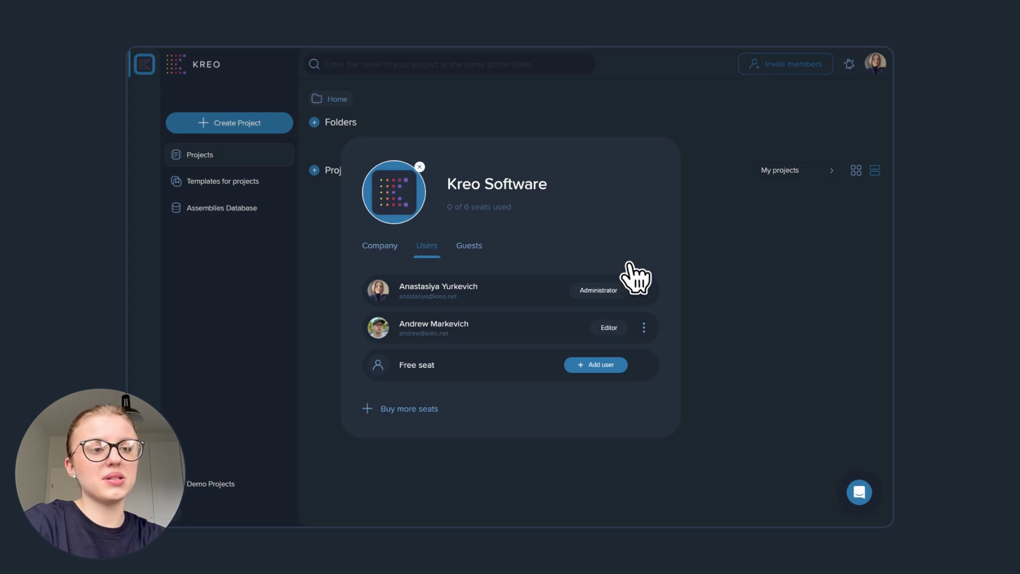
left_click(699, 266)
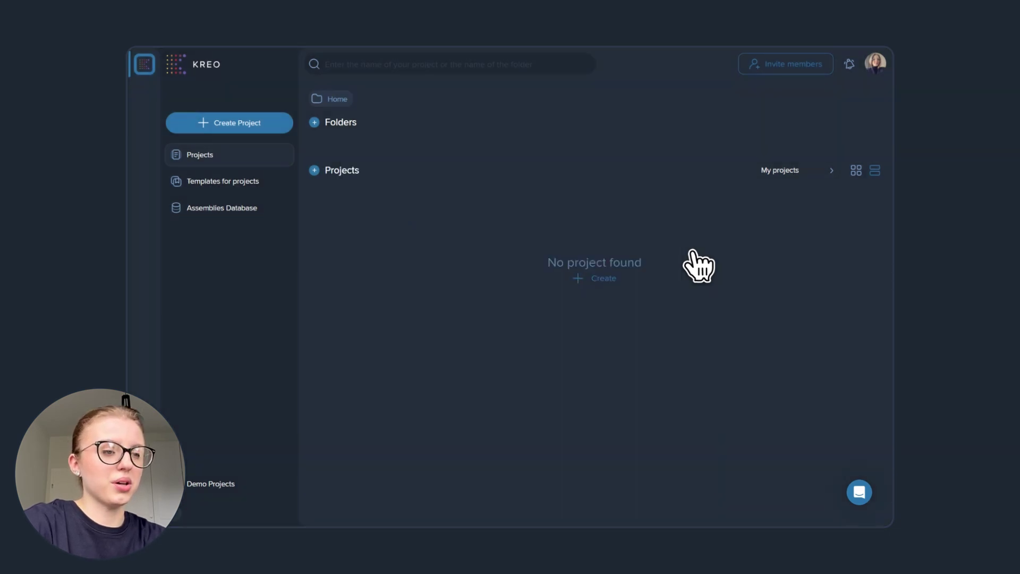
left_click(764, 73)
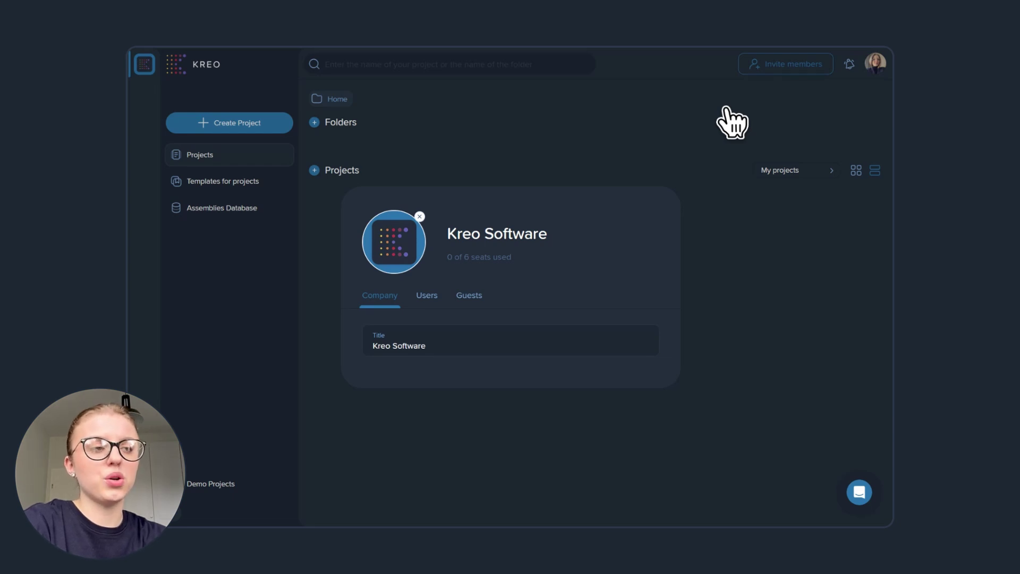
left_click(726, 108)
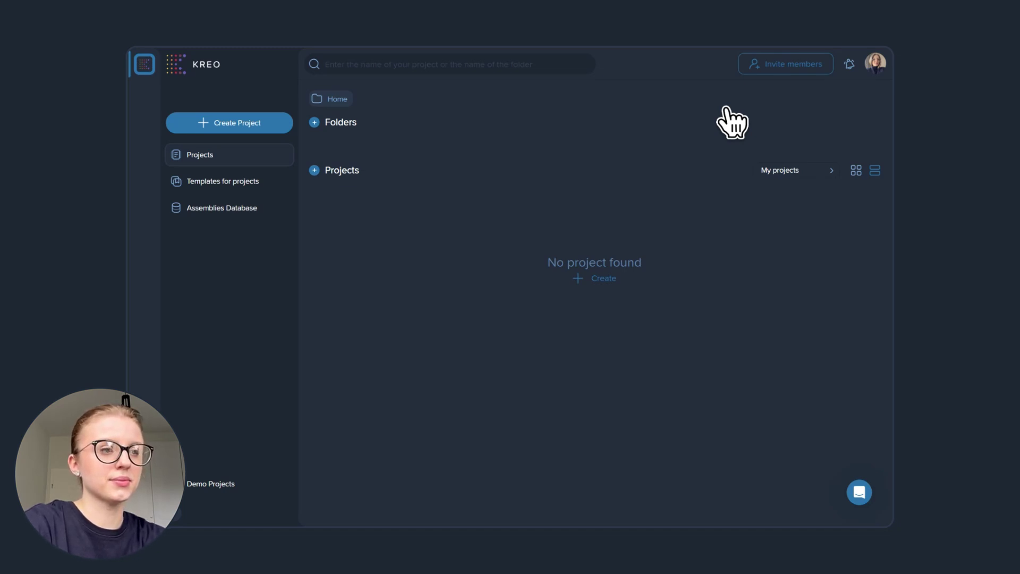
Create the company-shared 'Building Project' from the uploaded Building Project.pdf
left_click(260, 123)
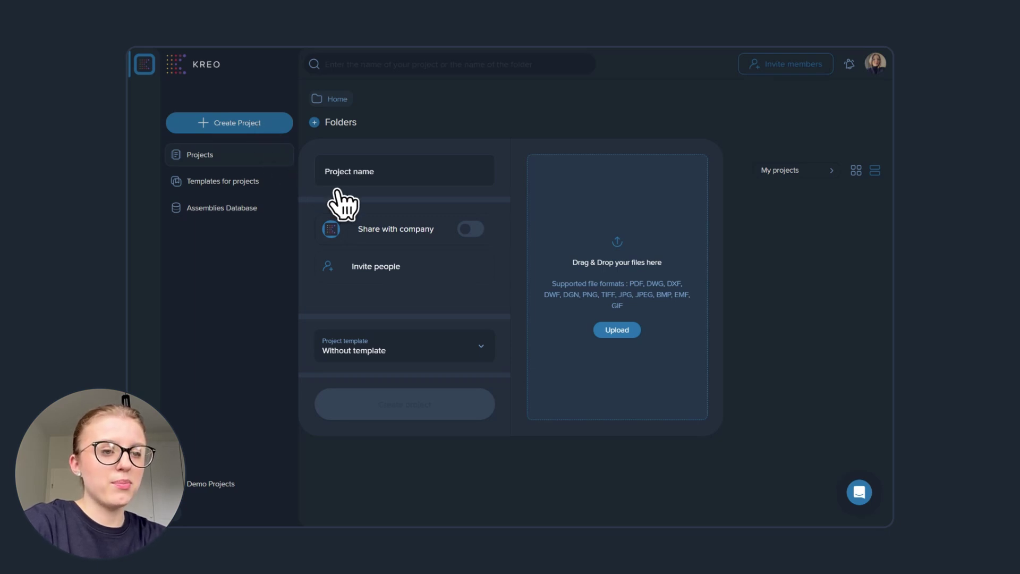
left_click(617, 330)
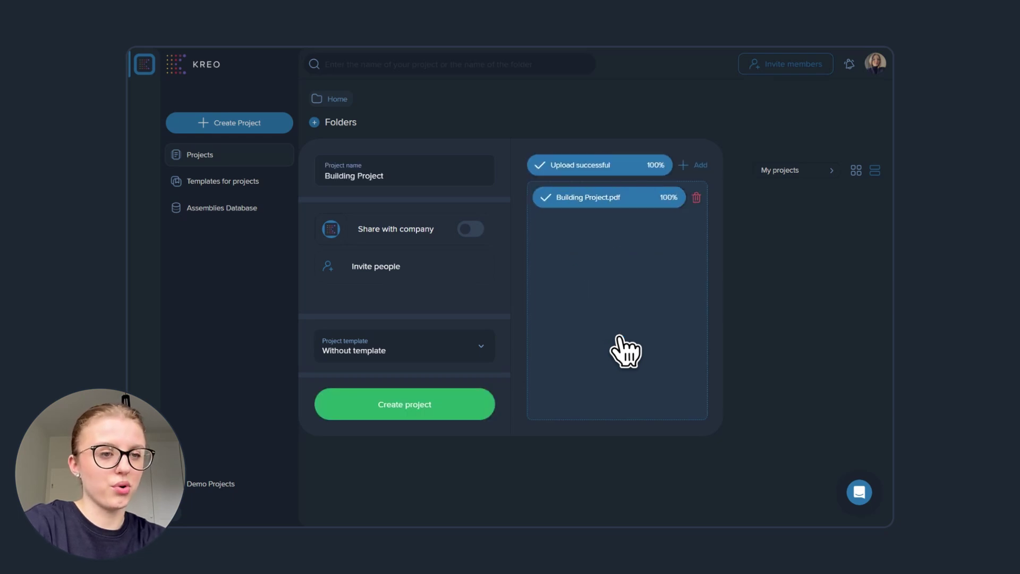
left_click(471, 228)
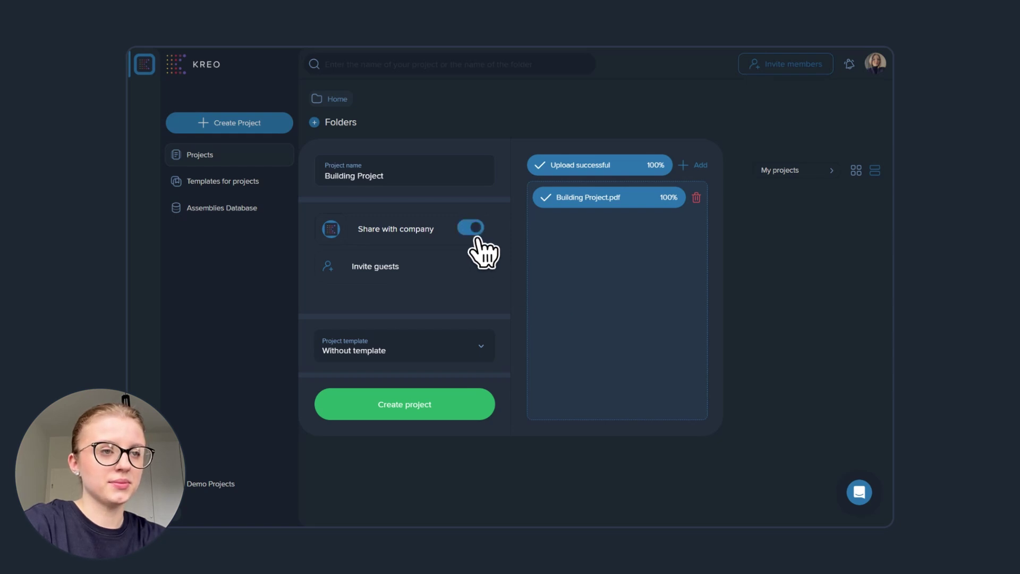
left_click(449, 412)
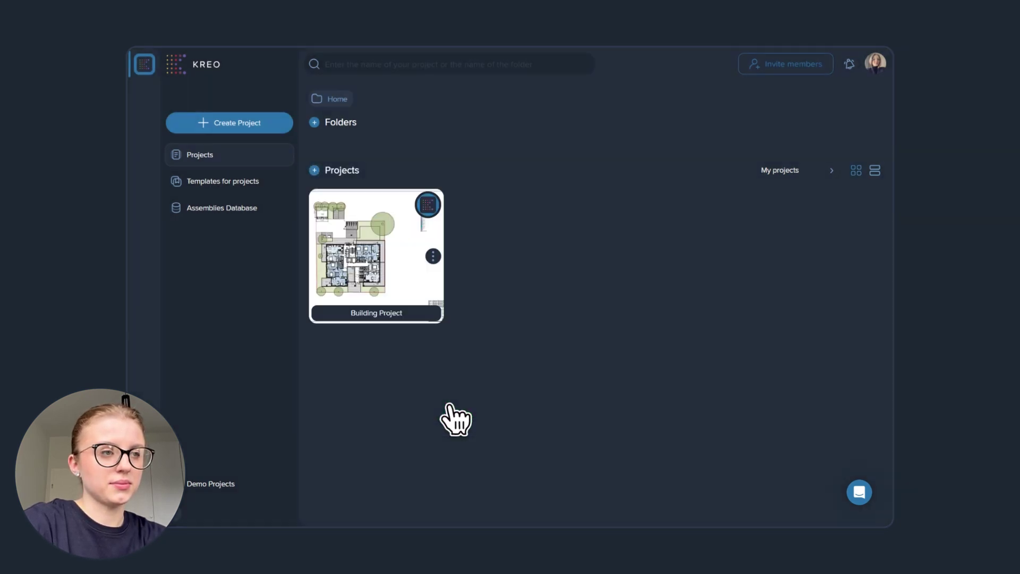
Create a folder named 'In progress', then open and dismiss the Building Project options menu
left_click(314, 127)
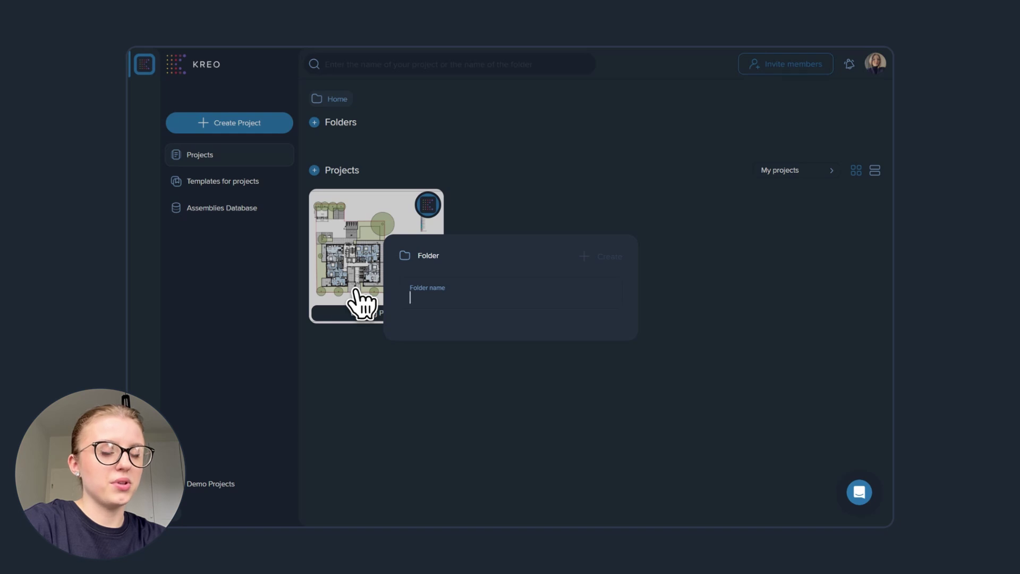
type("In progres")
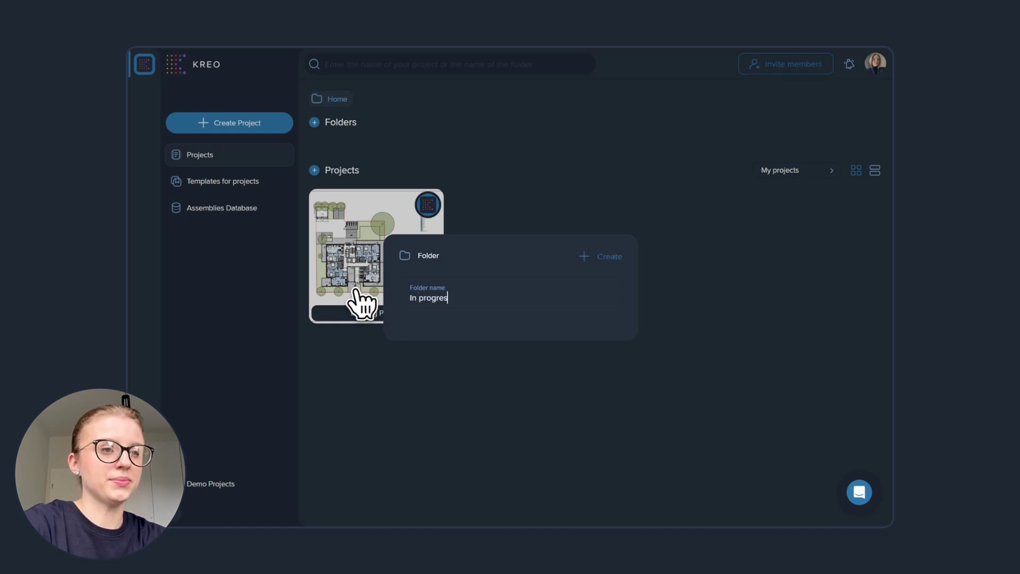
type("s")
left_click(599, 257)
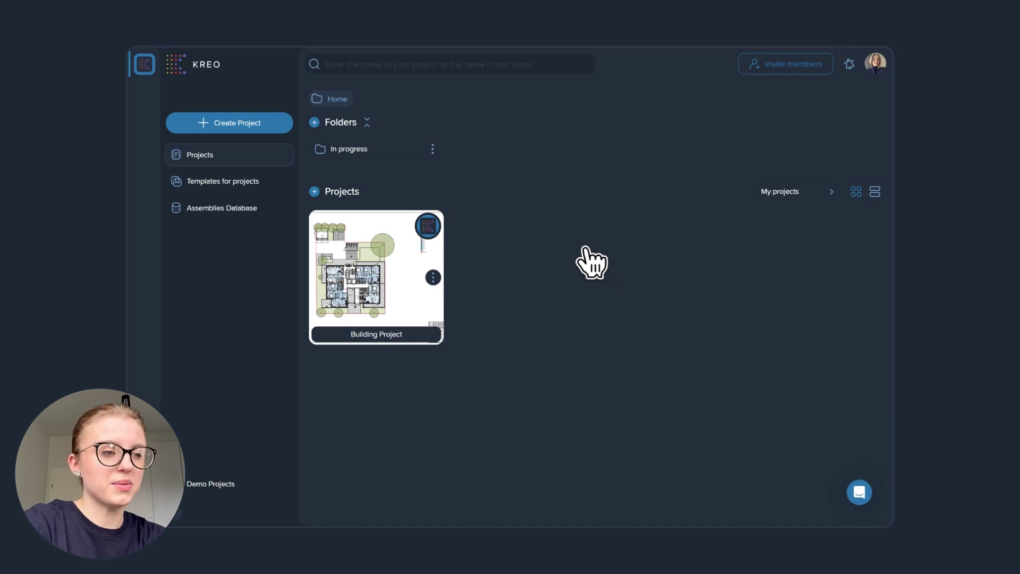
left_click(439, 279)
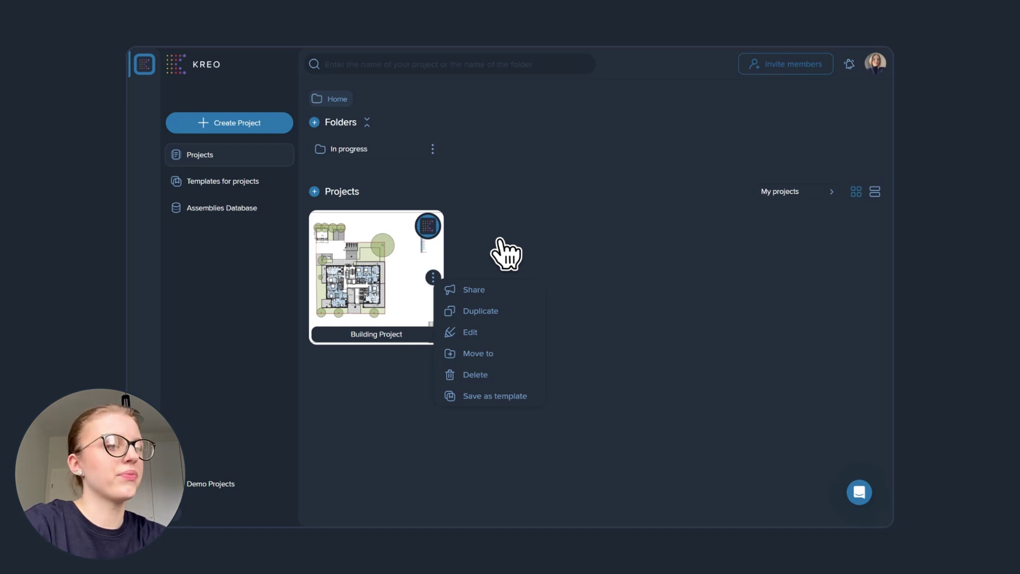
left_click(500, 240)
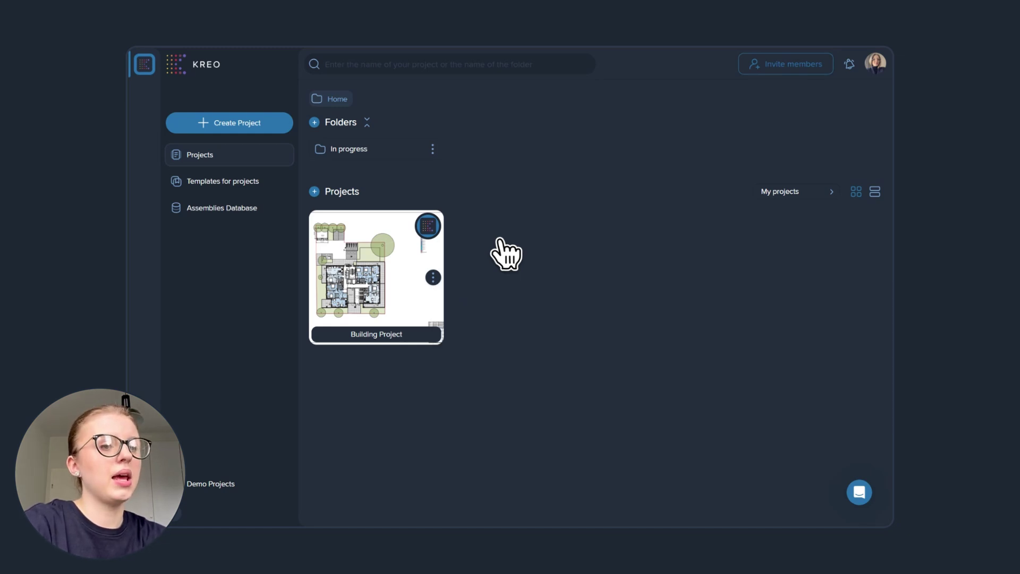
On Templates for projects, start a new template, then exit and discard it unfinished
left_click(283, 182)
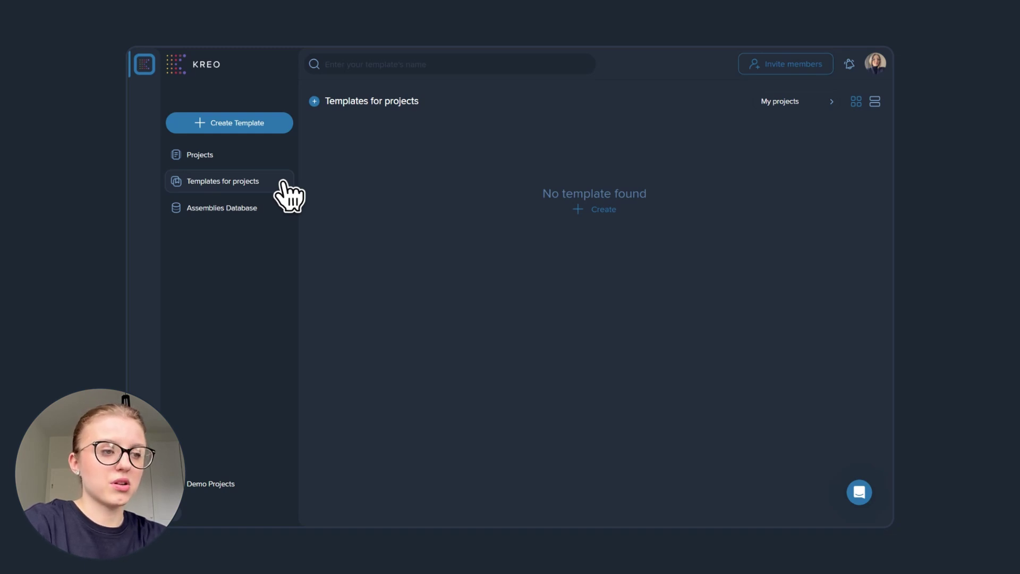
left_click(255, 133)
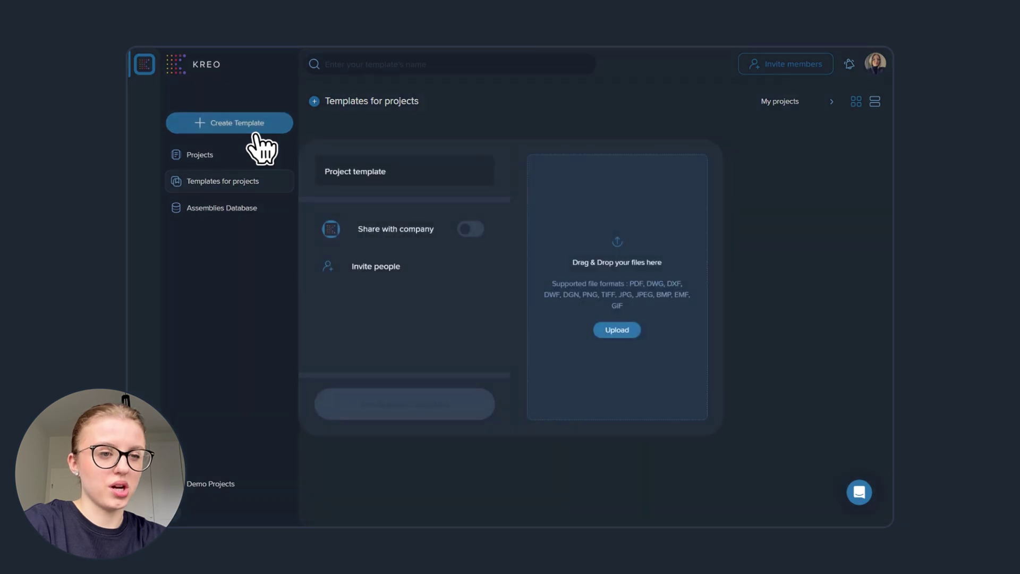
left_click(349, 142)
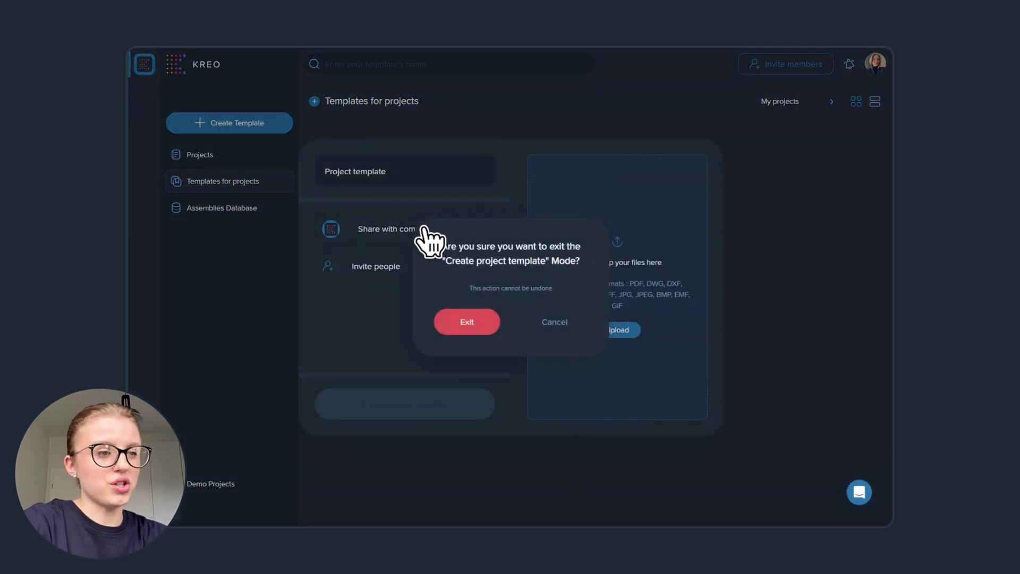
left_click(475, 316)
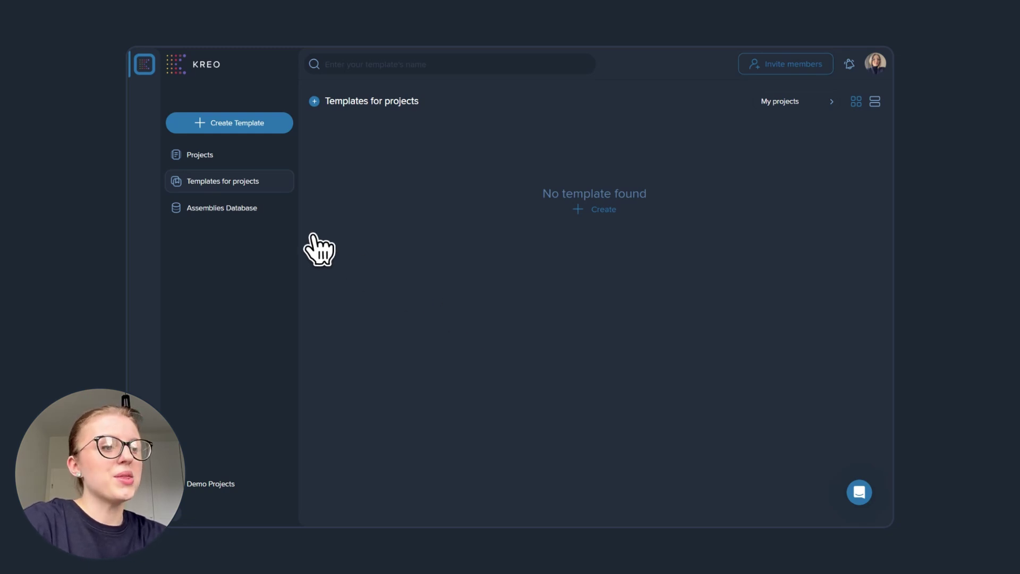
In the Assemblies Database, use Expand All on both the Items and Assemblies lists
left_click(272, 213)
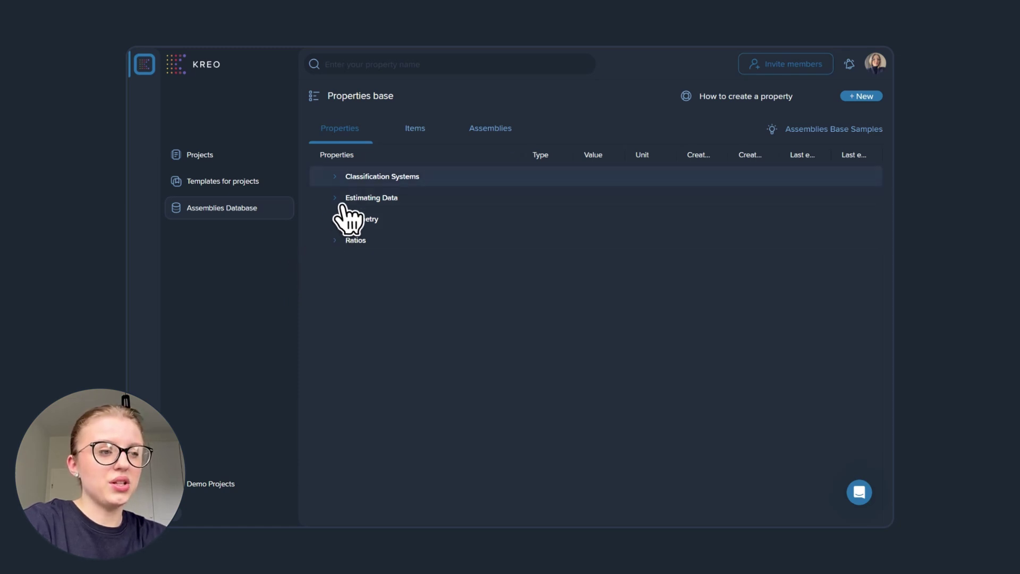
left_click(409, 143)
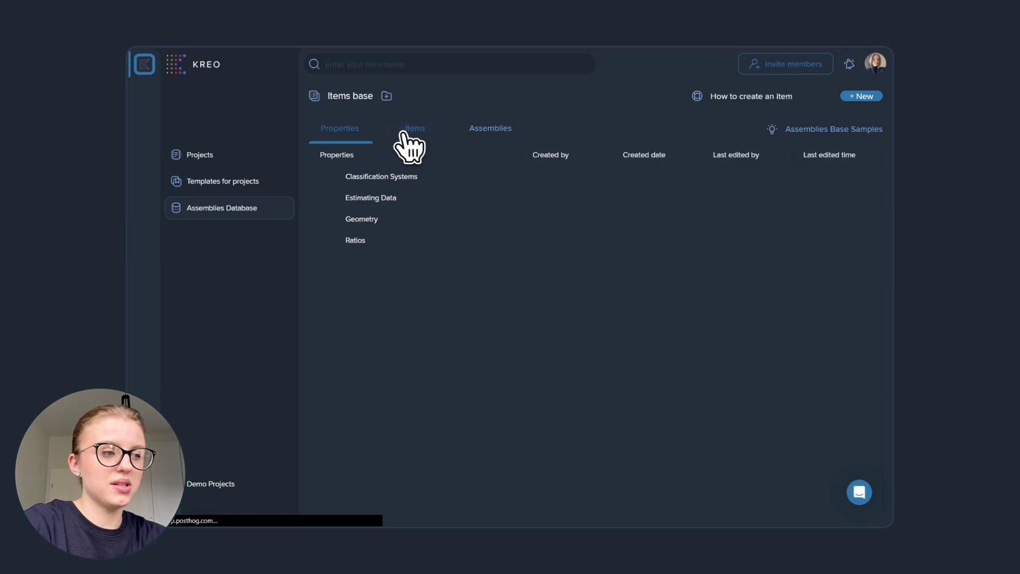
right_click(469, 313)
left_click(494, 366)
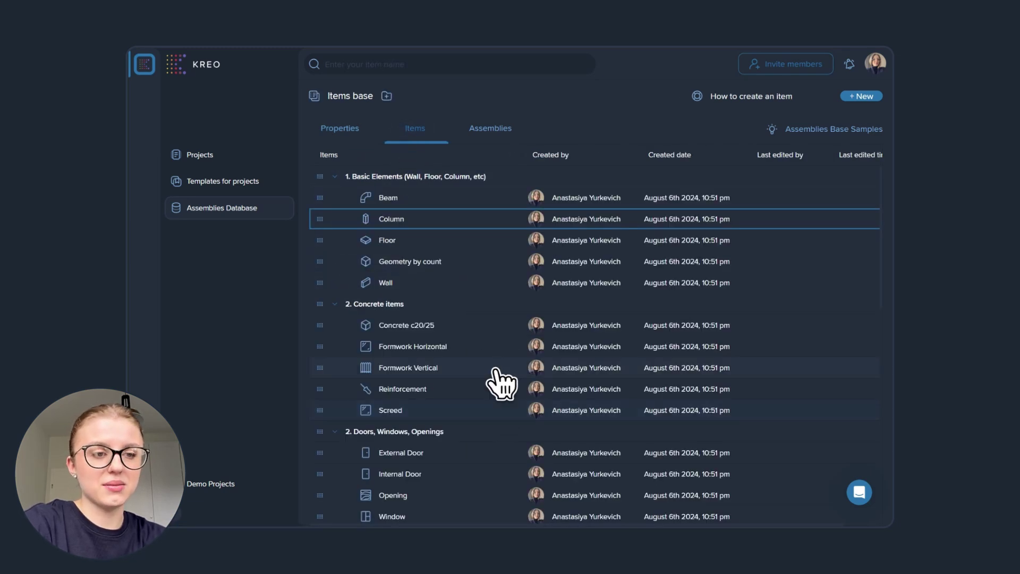
left_click(485, 137)
right_click(482, 253)
left_click(502, 275)
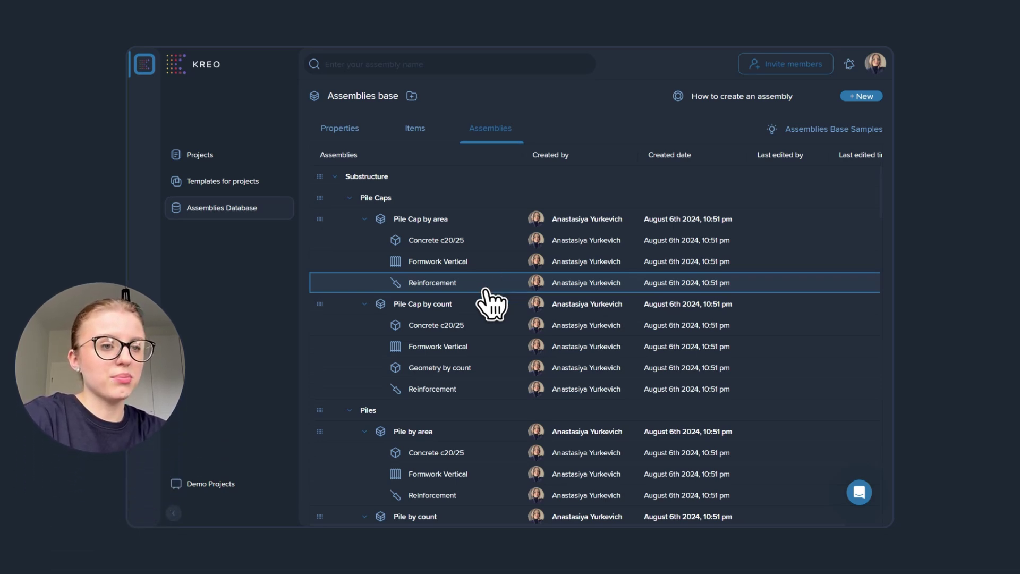
Open the Demo projects gallery and scroll down to the Underfloor Heating template
left_click(234, 482)
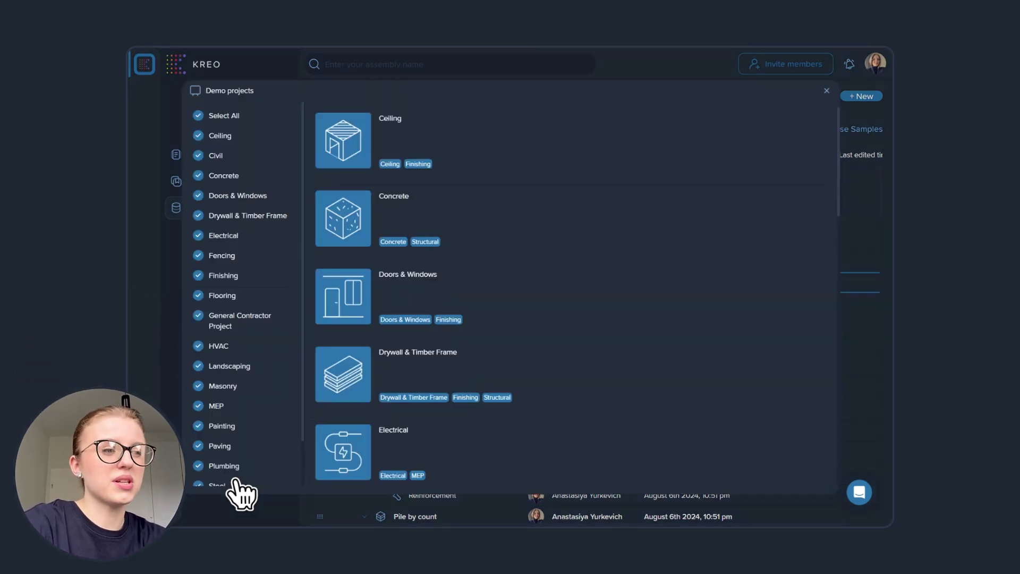
scroll(560, 209, "down", 10)
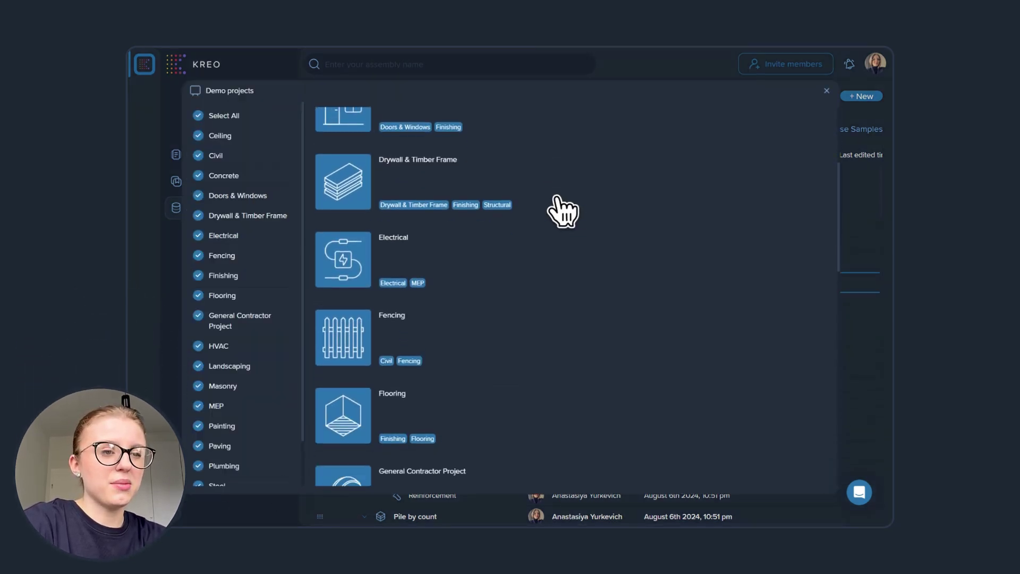
scroll(560, 210, "down", 8)
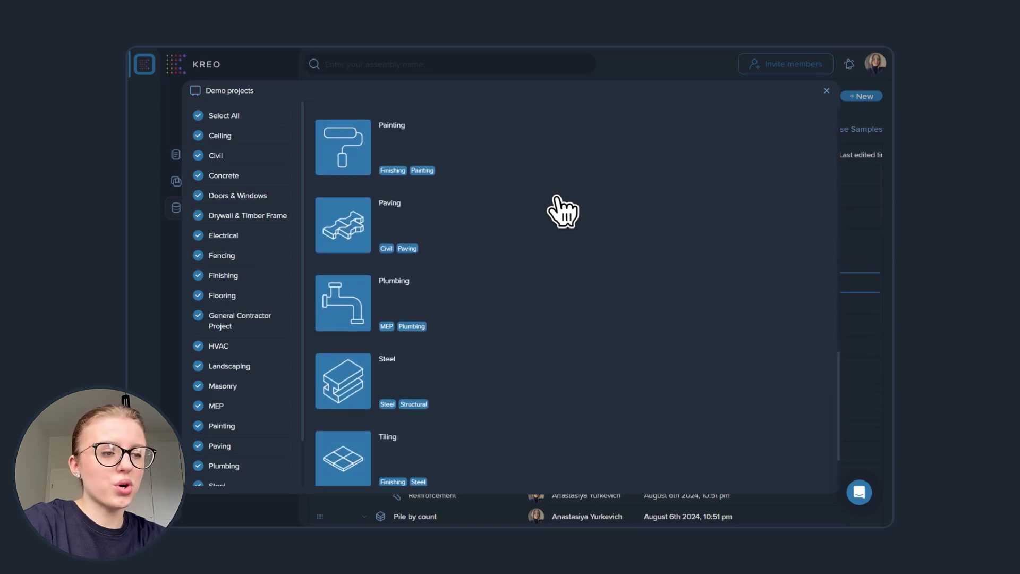
scroll(561, 210, "down", 1)
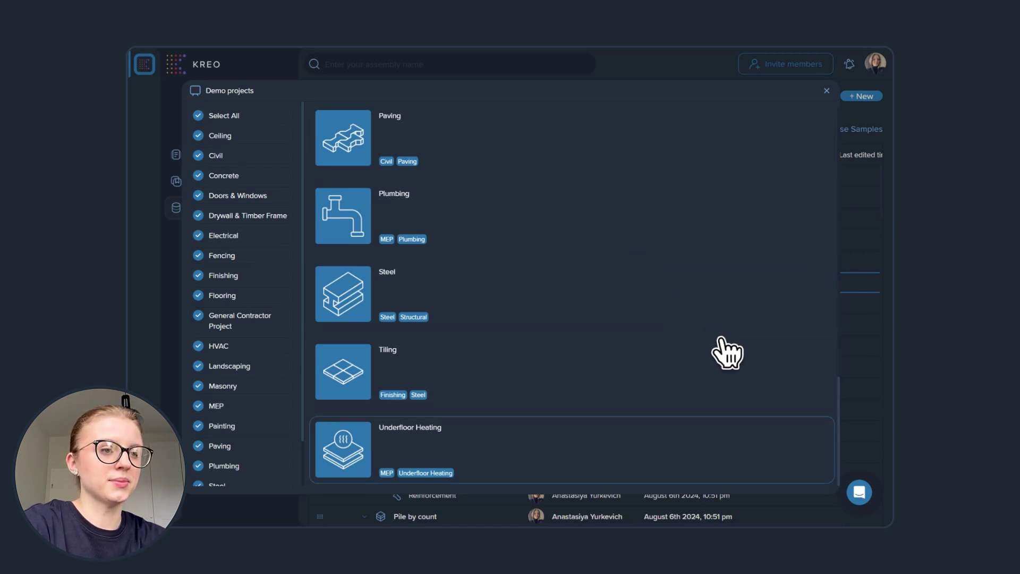
left_click(859, 492)
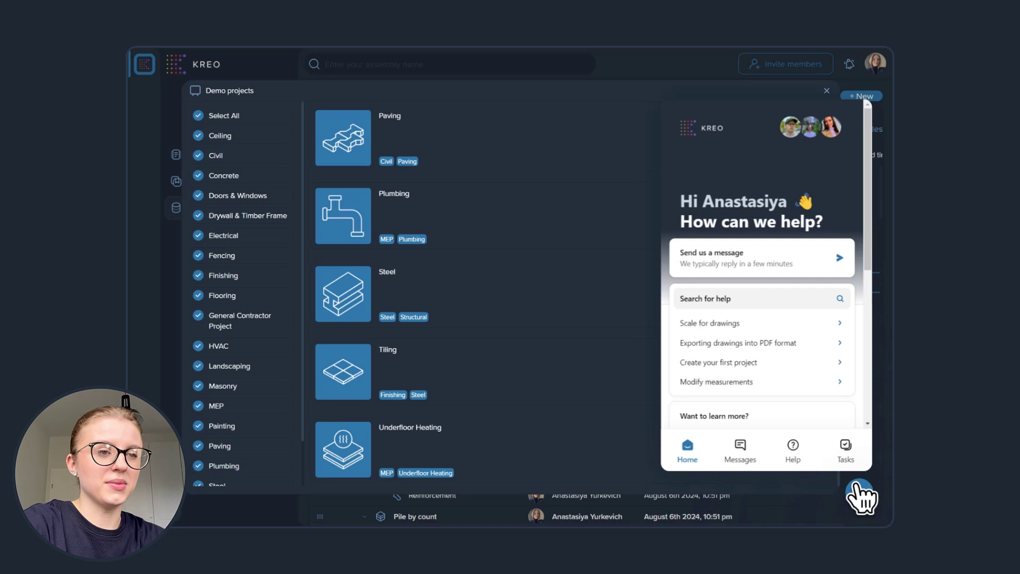
left_click(743, 458)
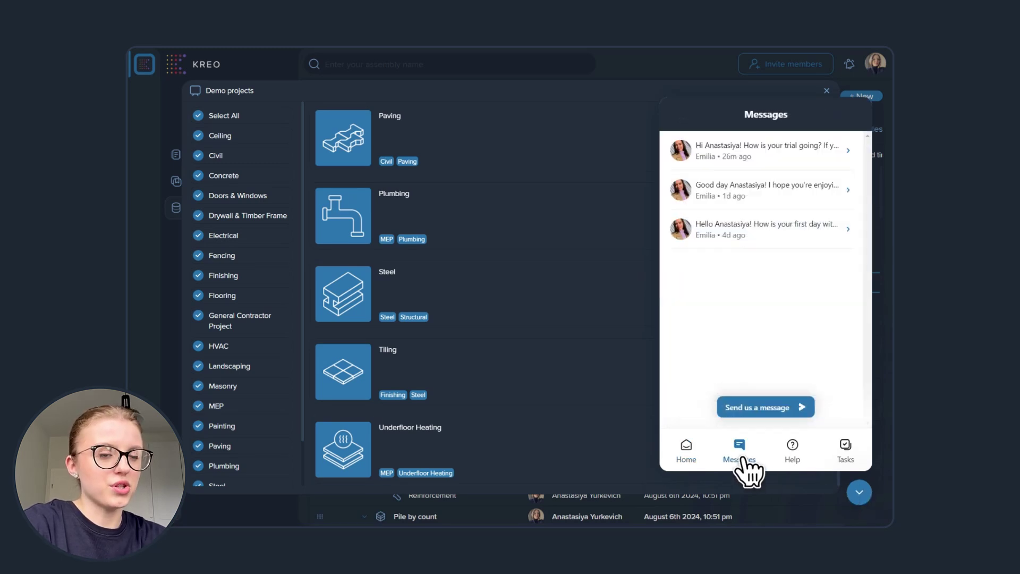
left_click(794, 463)
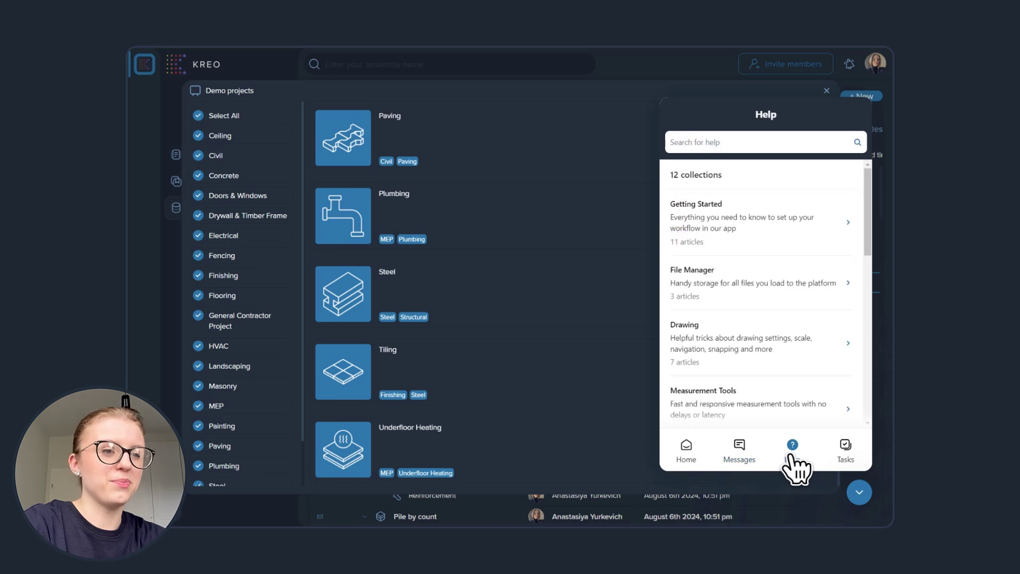
left_click(830, 453)
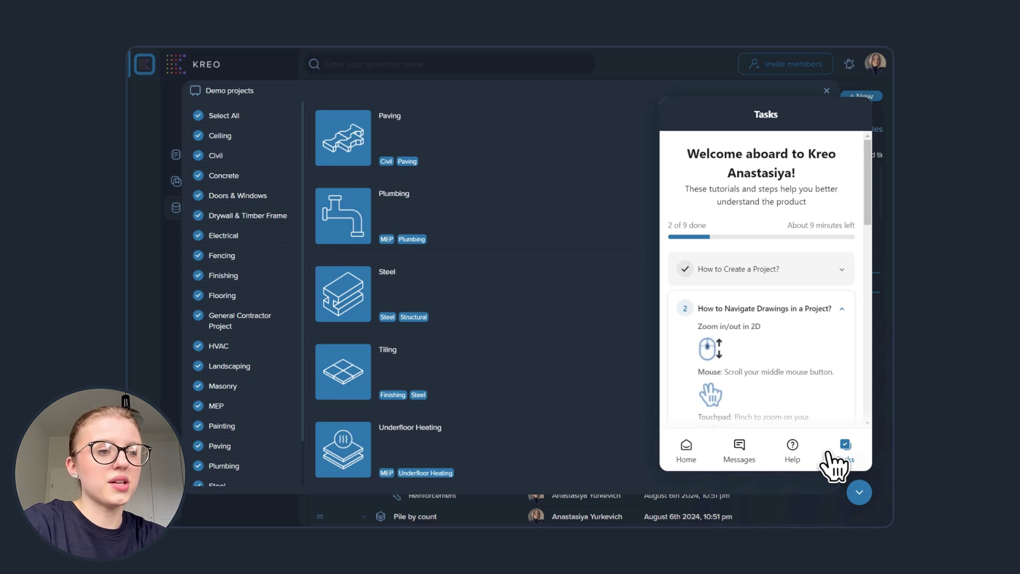
left_click(859, 497)
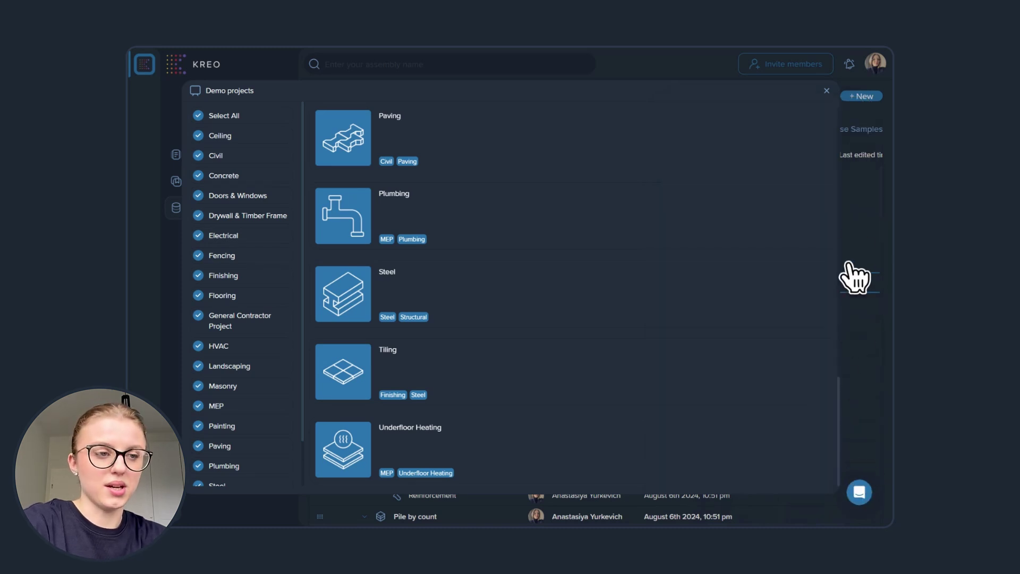
Close the Demo projects catalogue and open Building Project from the Projects home page
left_click(846, 187)
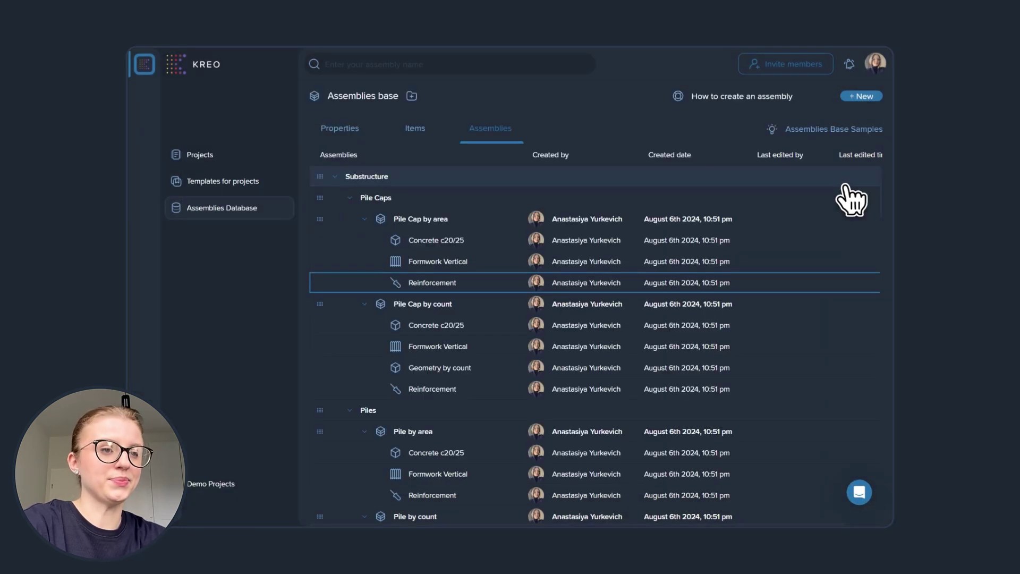
left_click(242, 160)
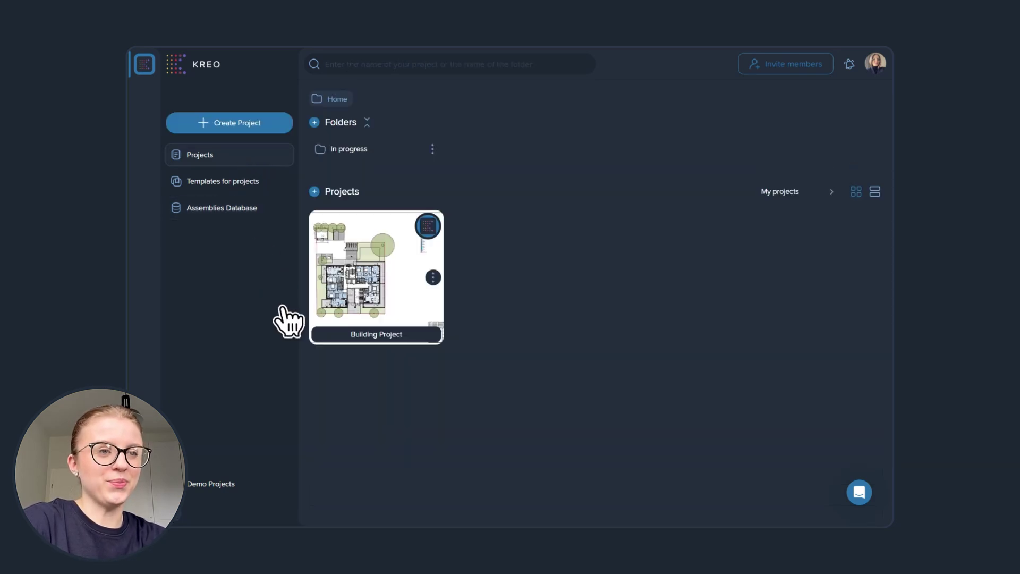
left_click(340, 300)
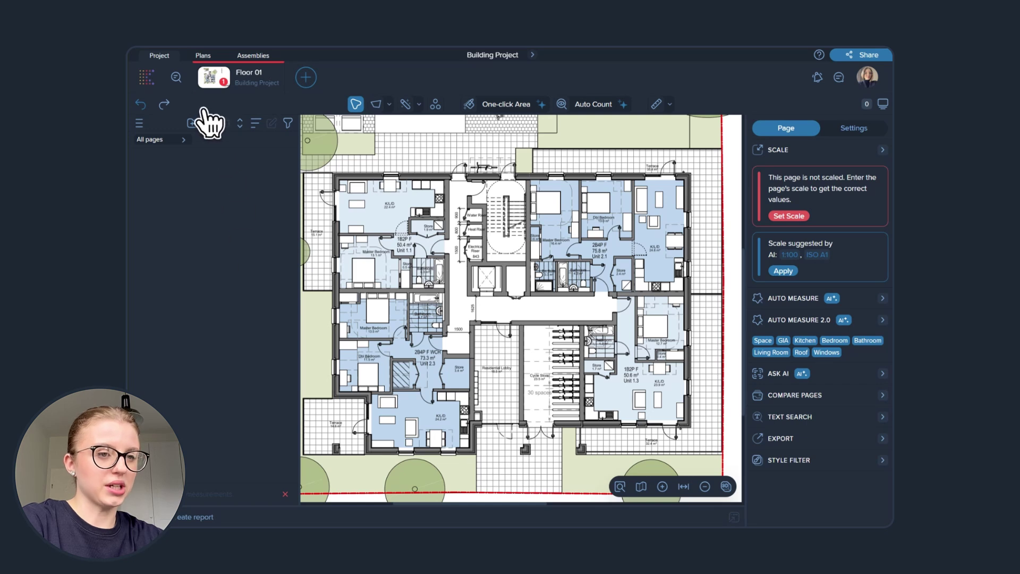
Choose Floor 02 from the project page list so it opens as a new tab
left_click(178, 81)
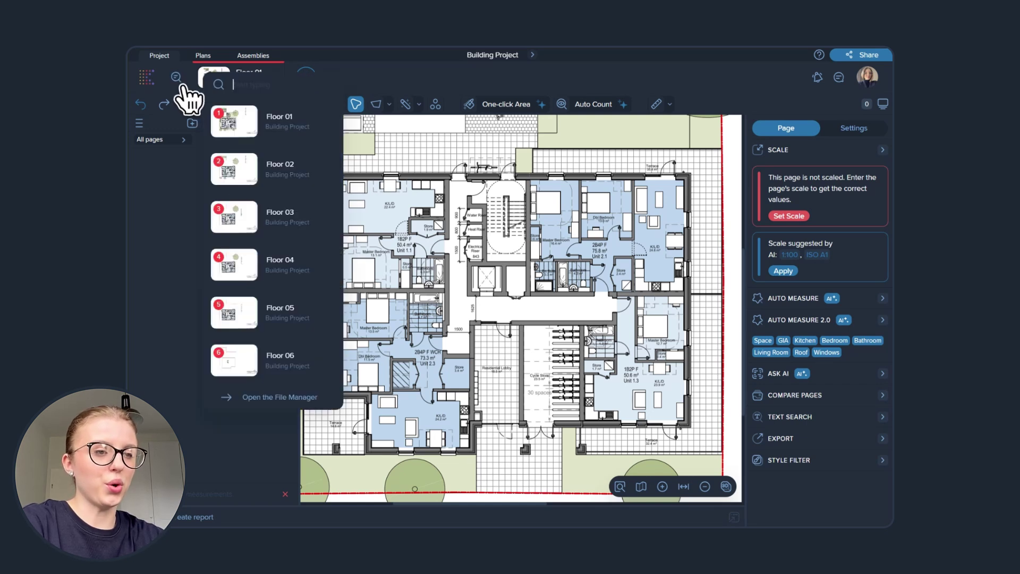
left_click(246, 172)
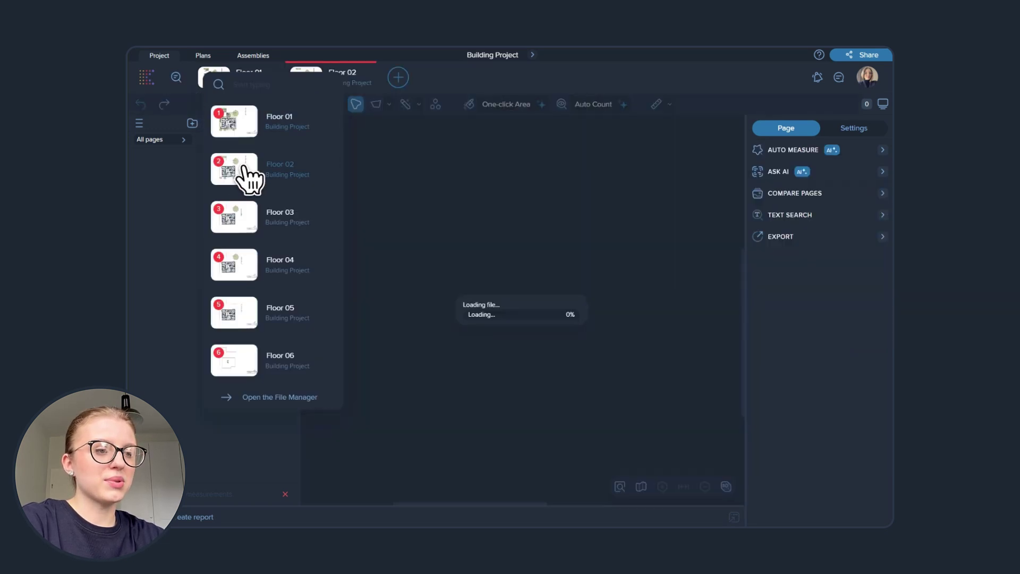
left_click(393, 220)
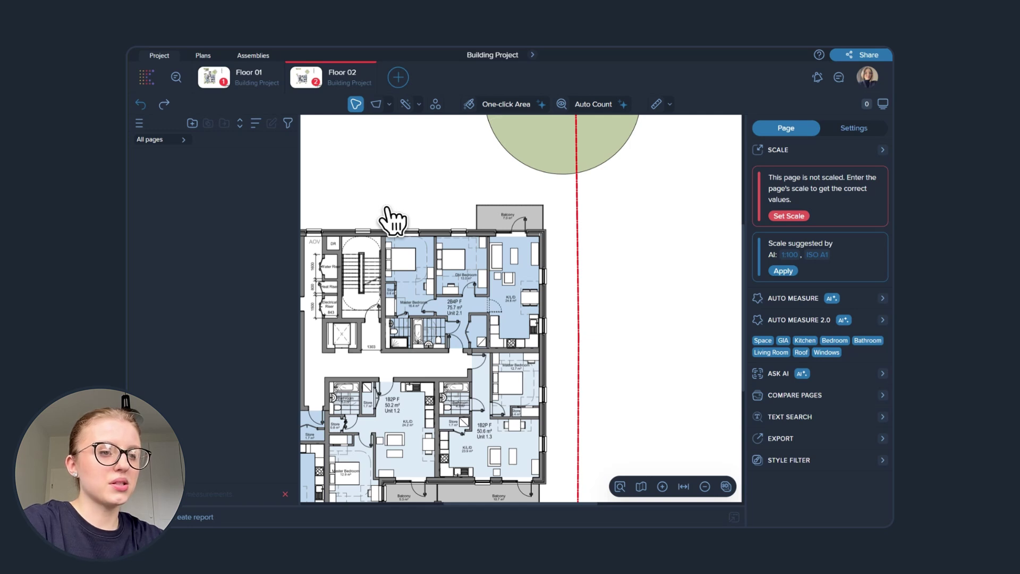
Open Floor 03 and then all remaining floor pages as tabs from the project files
left_click(397, 82)
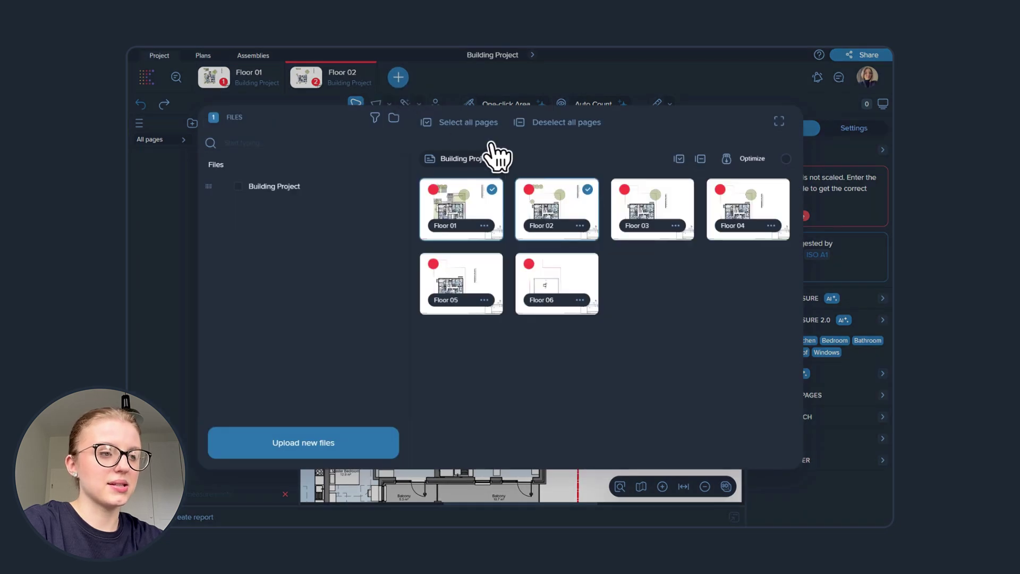
mouse_move(527, 180)
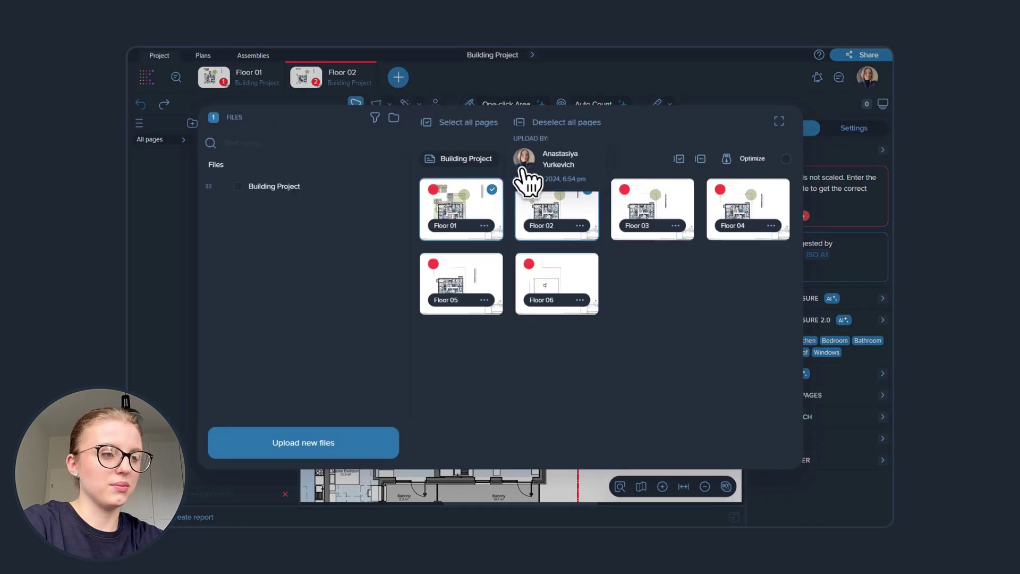
left_click(654, 229)
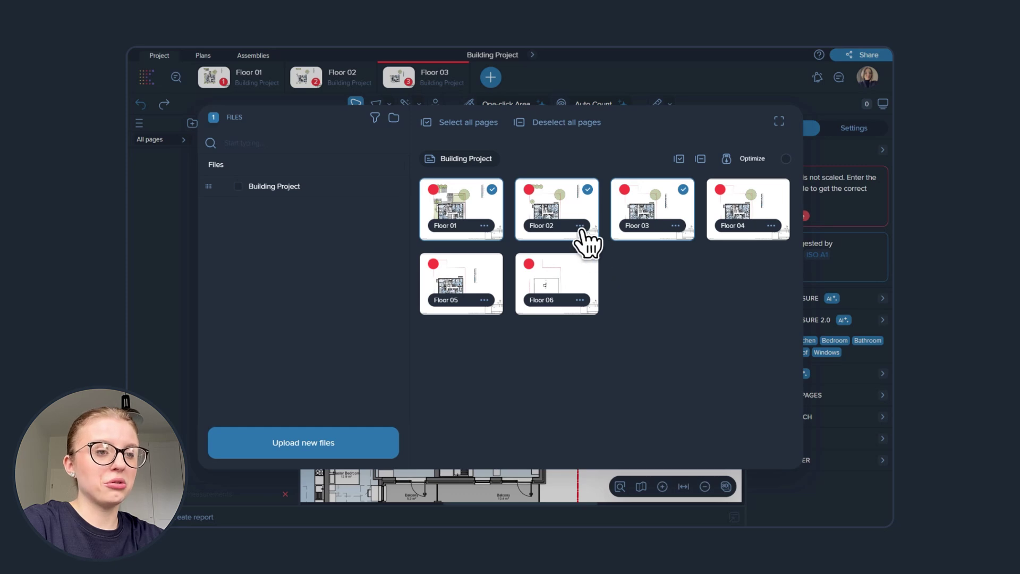
left_click(485, 127)
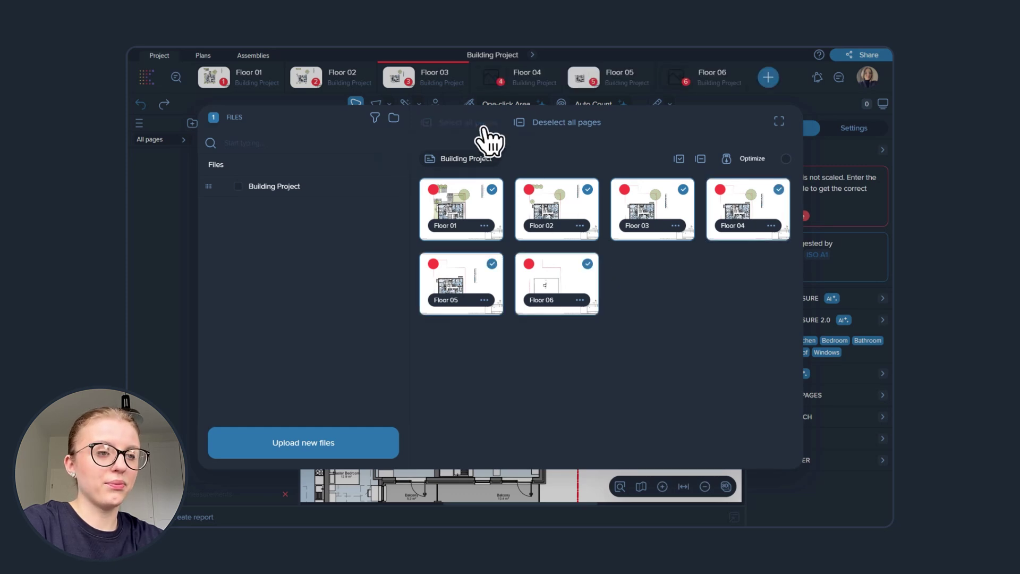
Add a folder named 'New Folder' to the project files, then close the files overlay
left_click(393, 120)
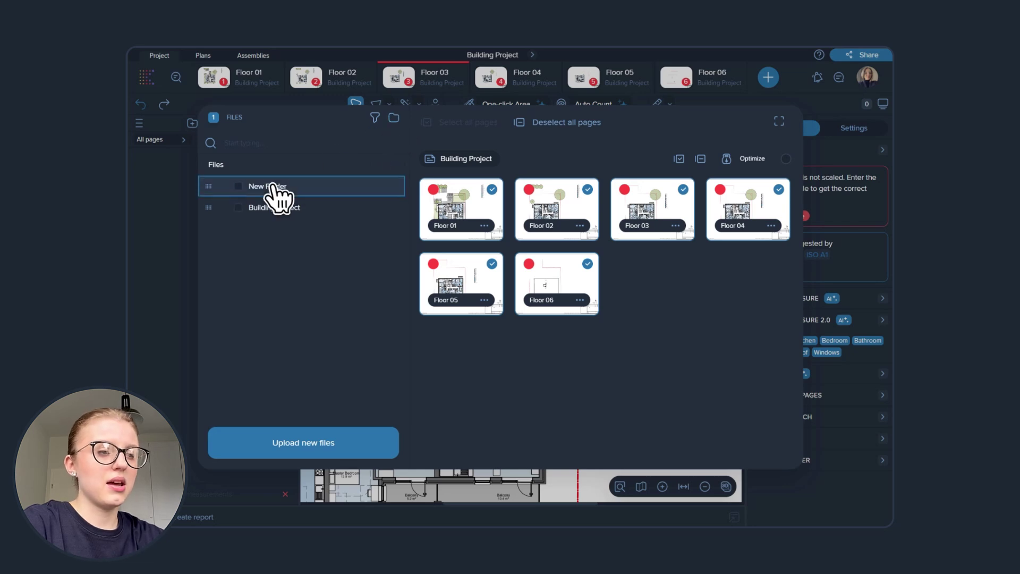
double_click(273, 187)
left_click(284, 273)
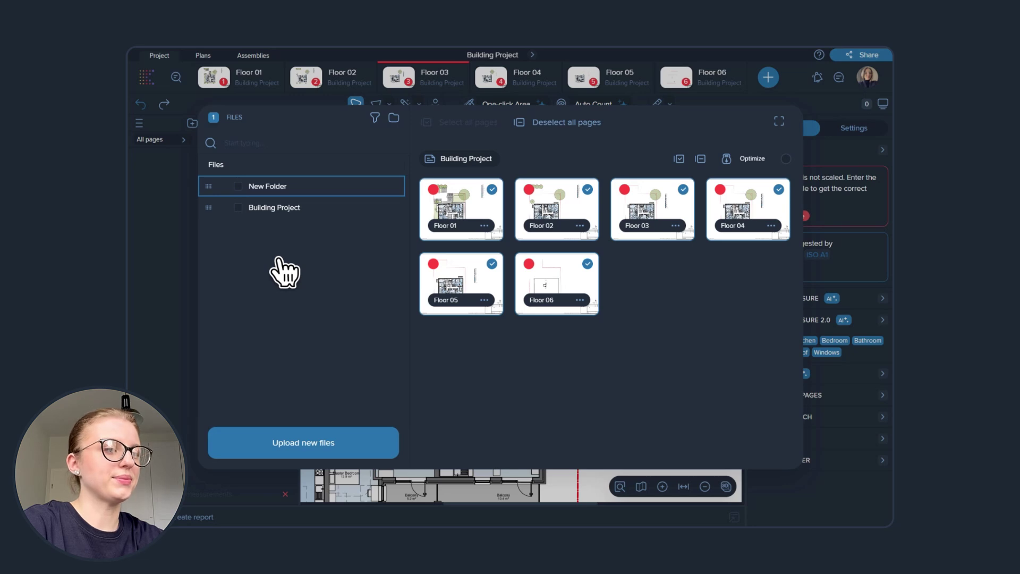
left_click(192, 253)
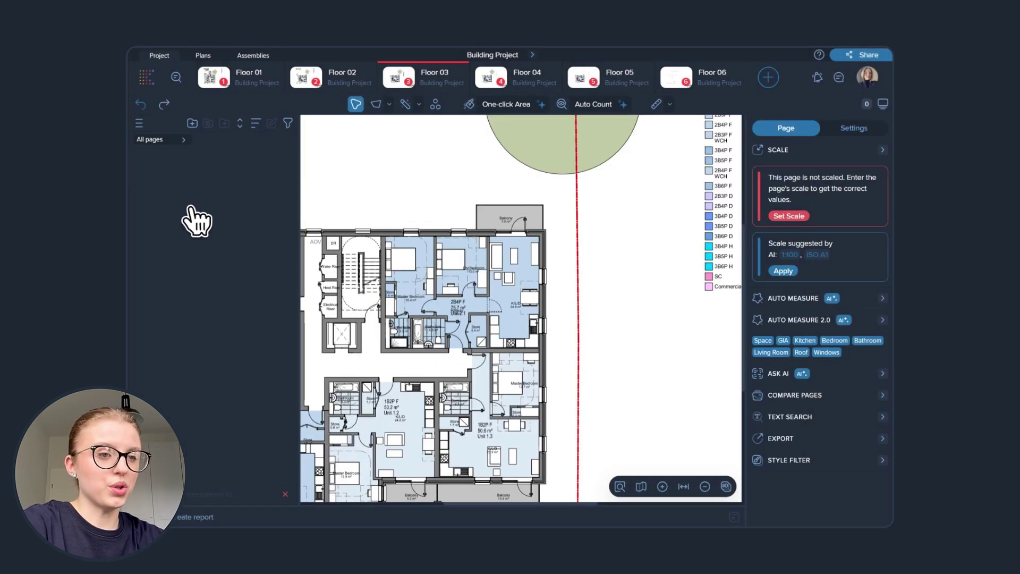
Switch to the Floor 01 plan and open its scale calibration settings
left_click(227, 85)
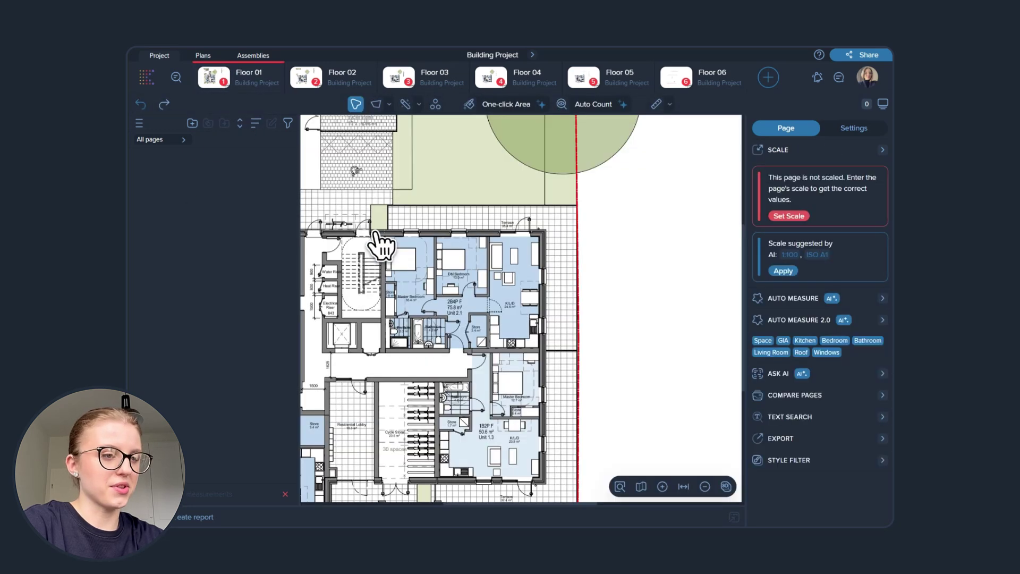
scroll(429, 292, "down", 3)
scroll(470, 251, "up", 3)
scroll(404, 202, "up", 3)
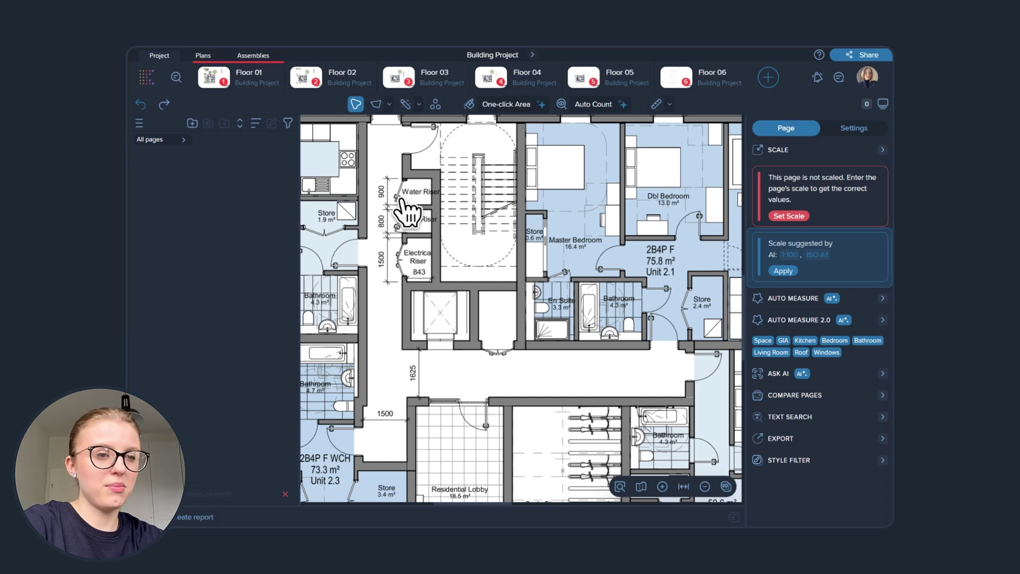
left_click(757, 152)
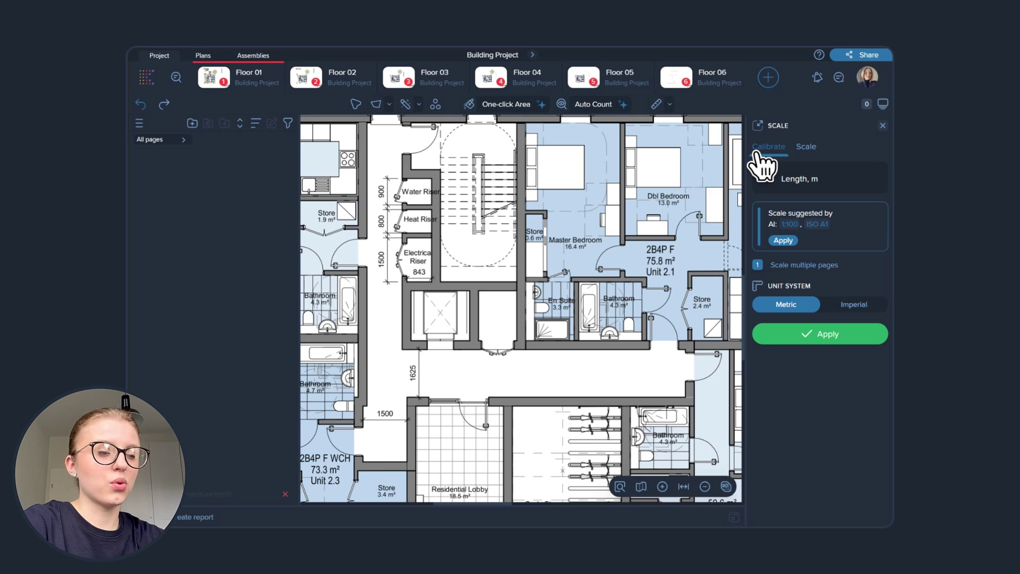
scroll(405, 266, "up", 5)
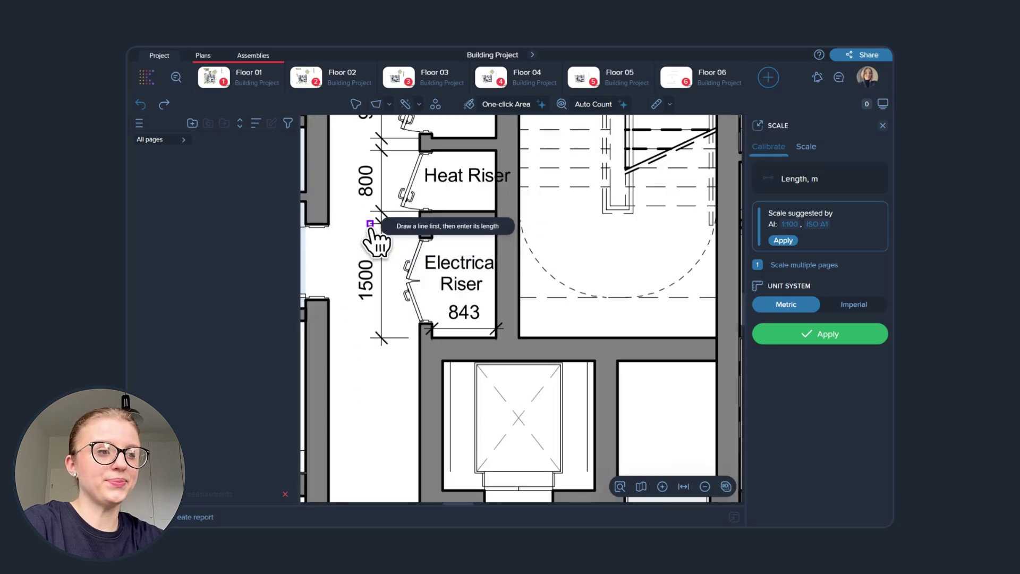
Trace the 1500 dimension, enter 1.5 m in metric units, and apply the scale
left_click_drag(371, 223, 370, 337)
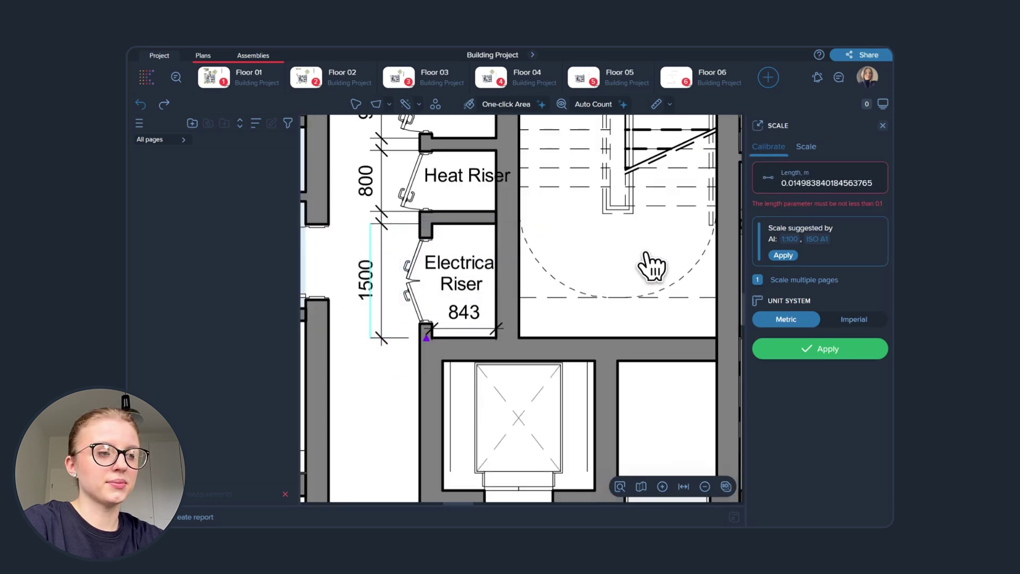
double_click(817, 185)
type("1.5")
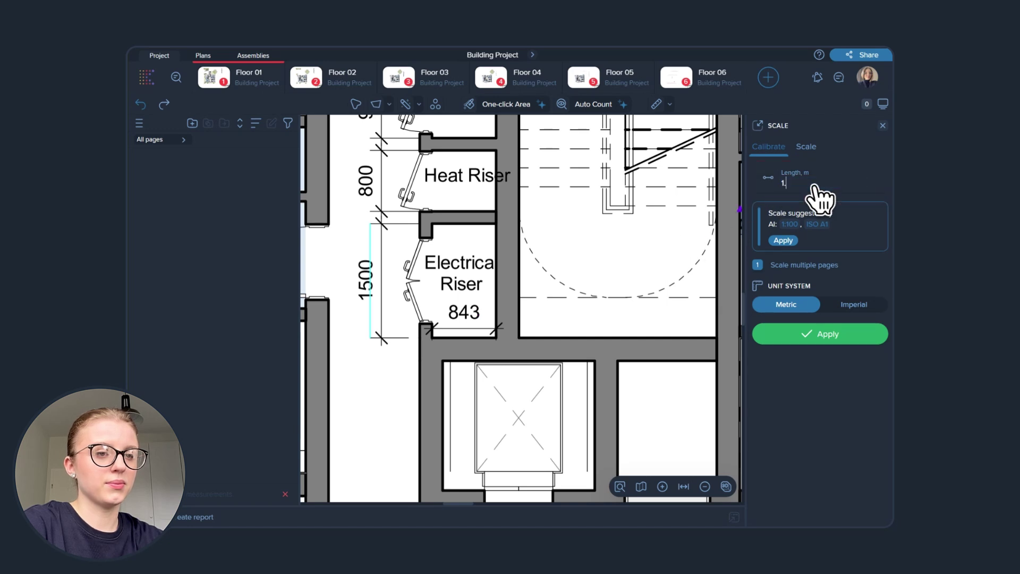
left_click(854, 309)
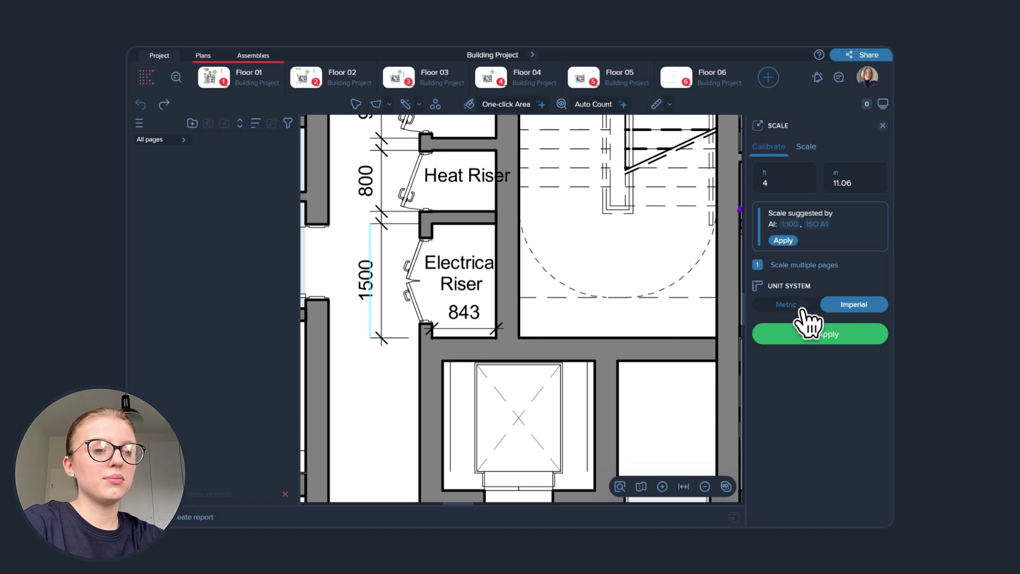
left_click(803, 313)
left_click(844, 308)
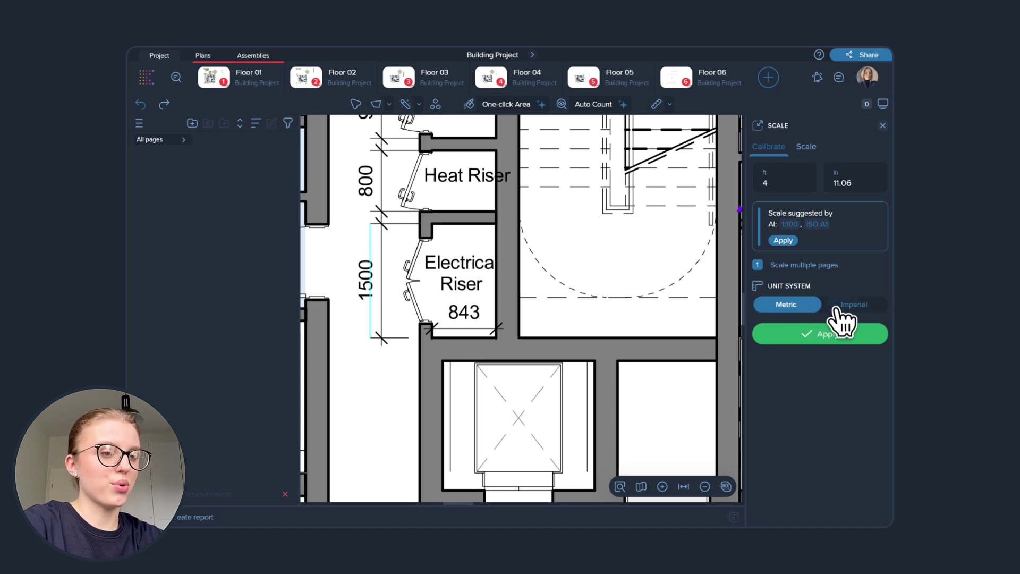
left_click(780, 307)
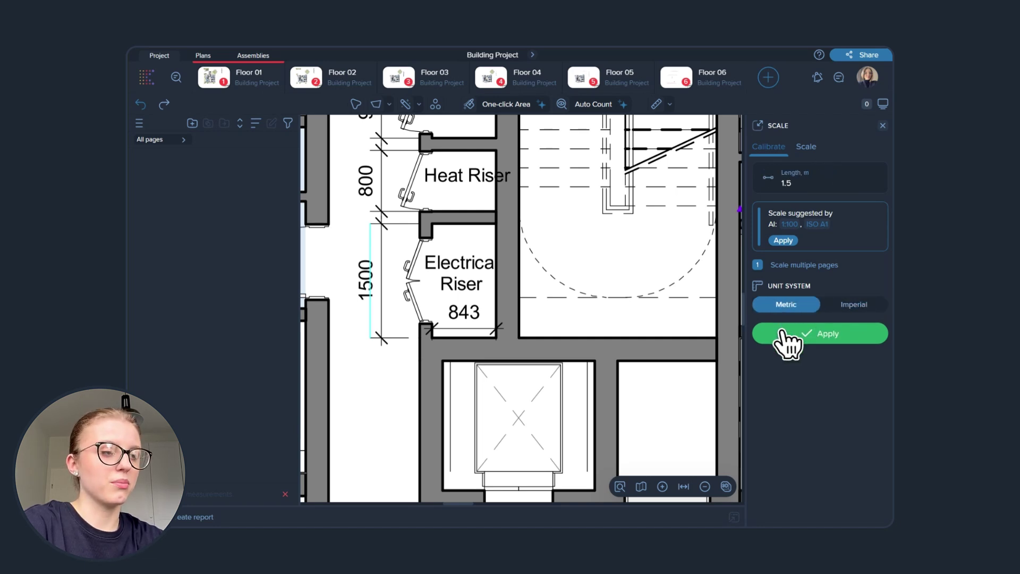
left_click(783, 335)
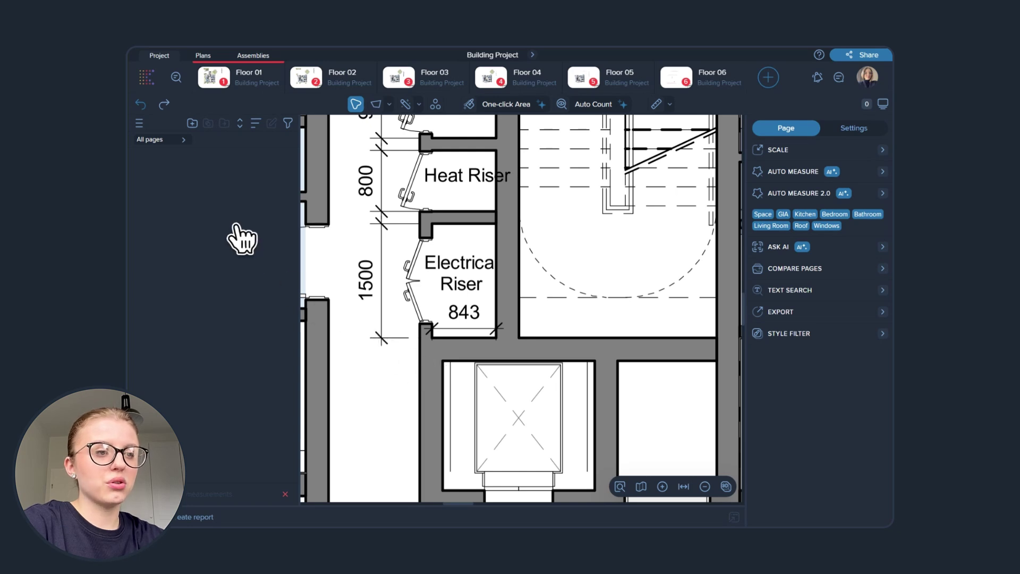
Add a new measurement group, rename it 'Walls', then deselect it
left_click(193, 123)
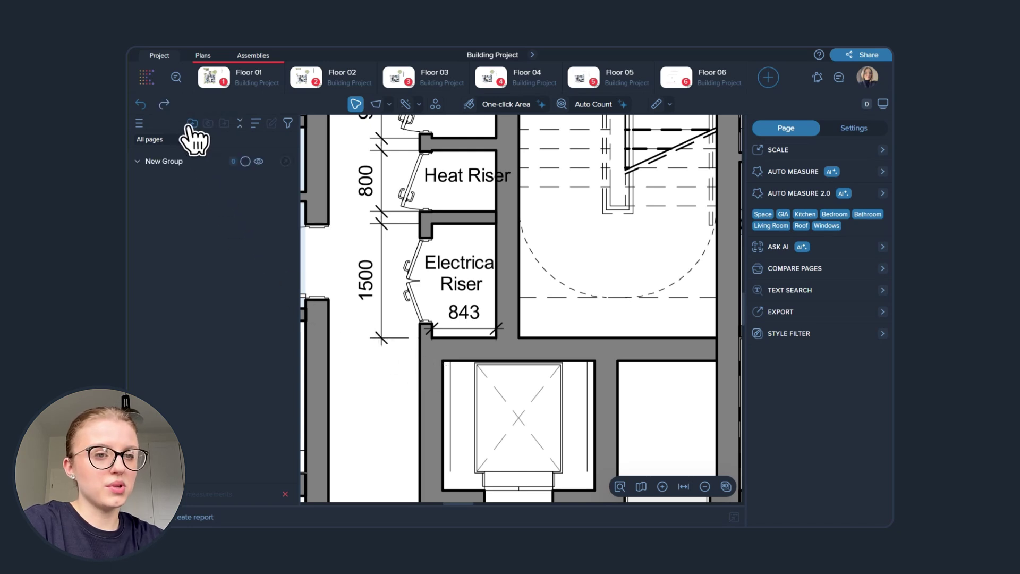
double_click(174, 163)
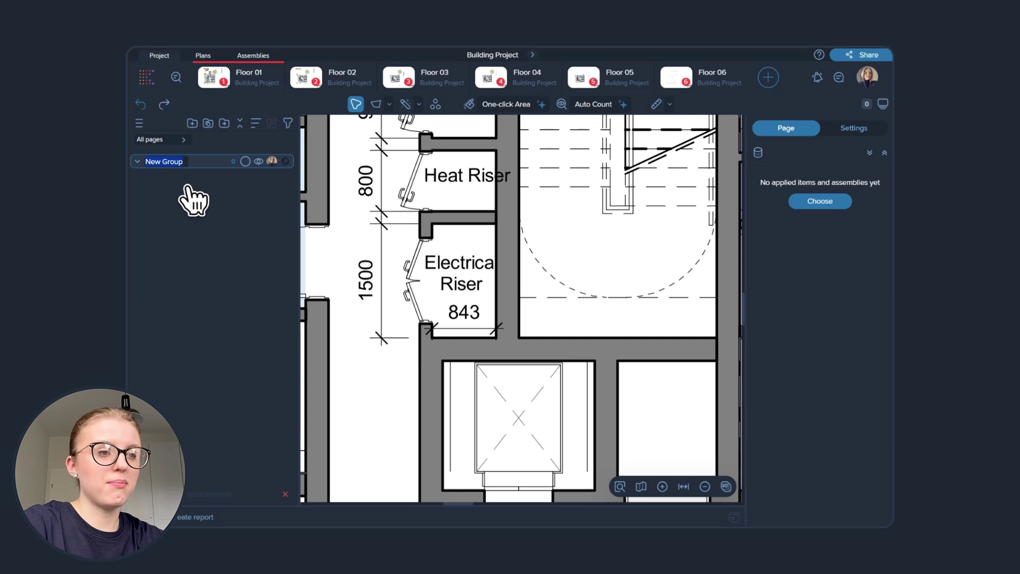
type("Walls")
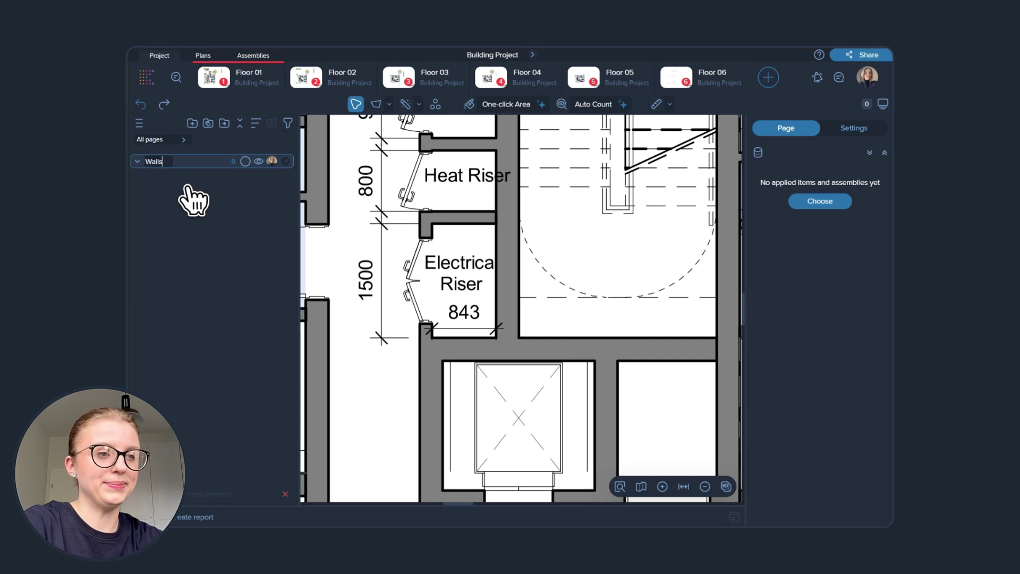
key("Return")
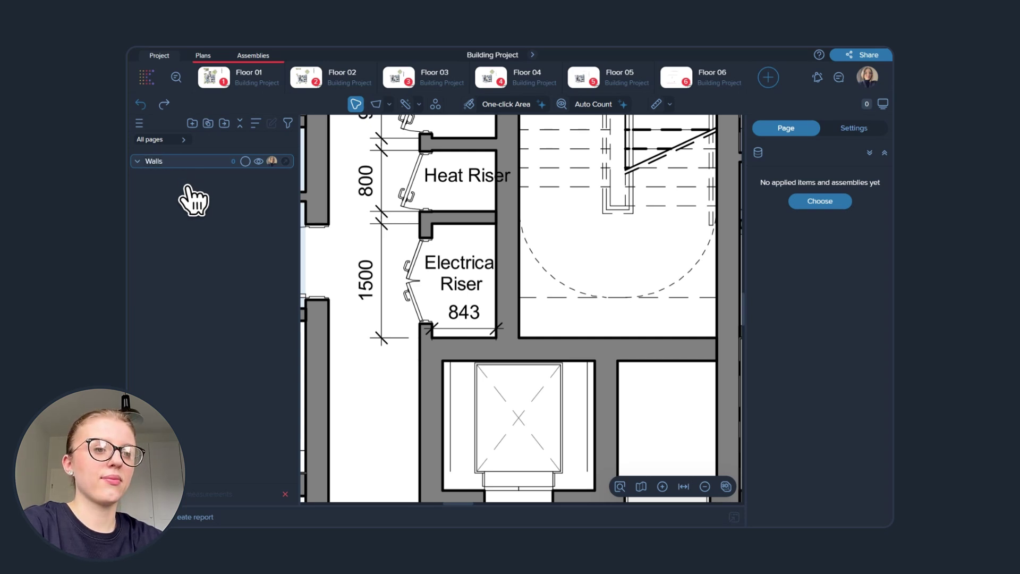
left_click(194, 201)
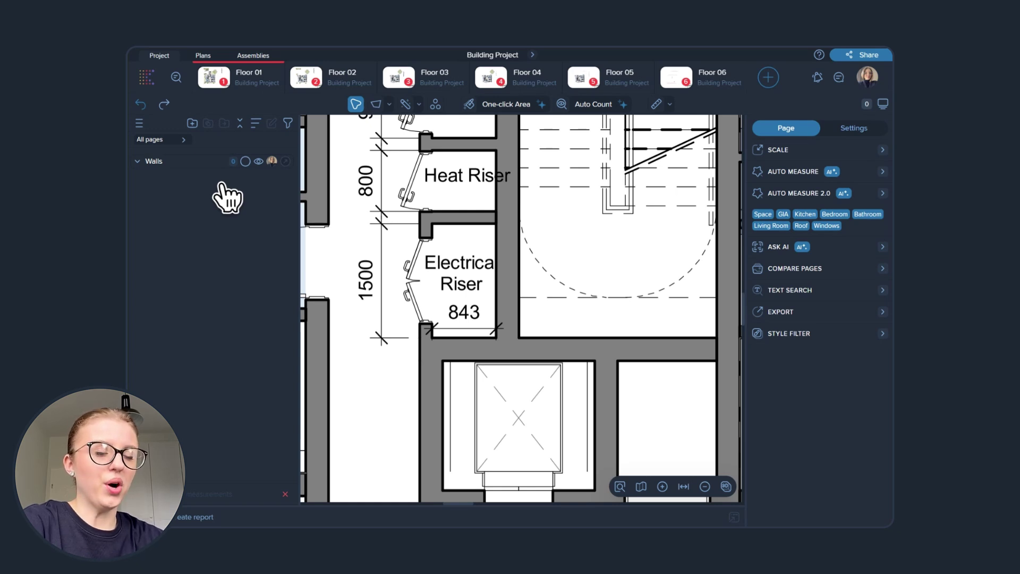
Try the Rectangle 2 Point area mode, then switch area measuring back to Polygon
left_click(391, 105)
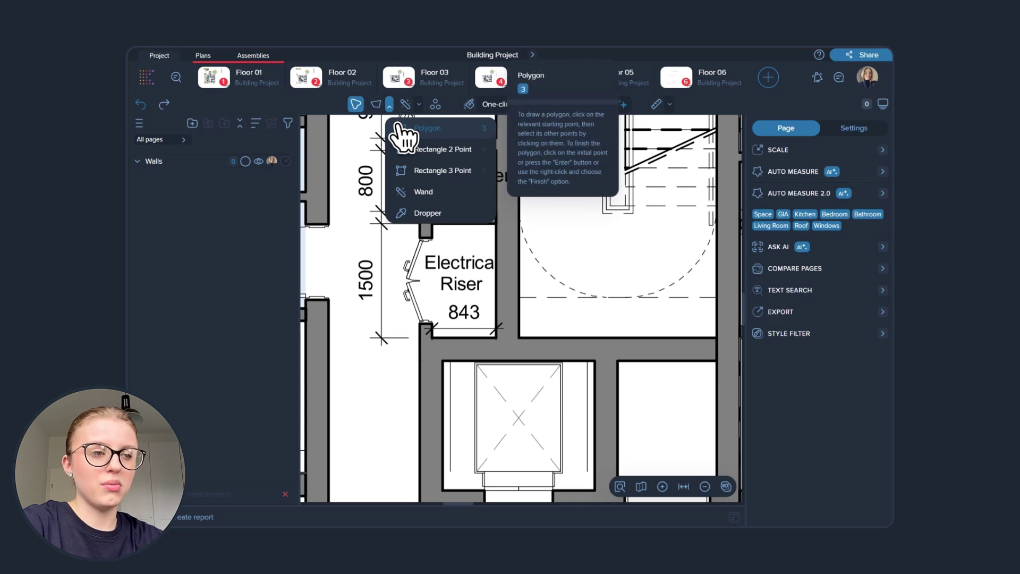
left_click(393, 150)
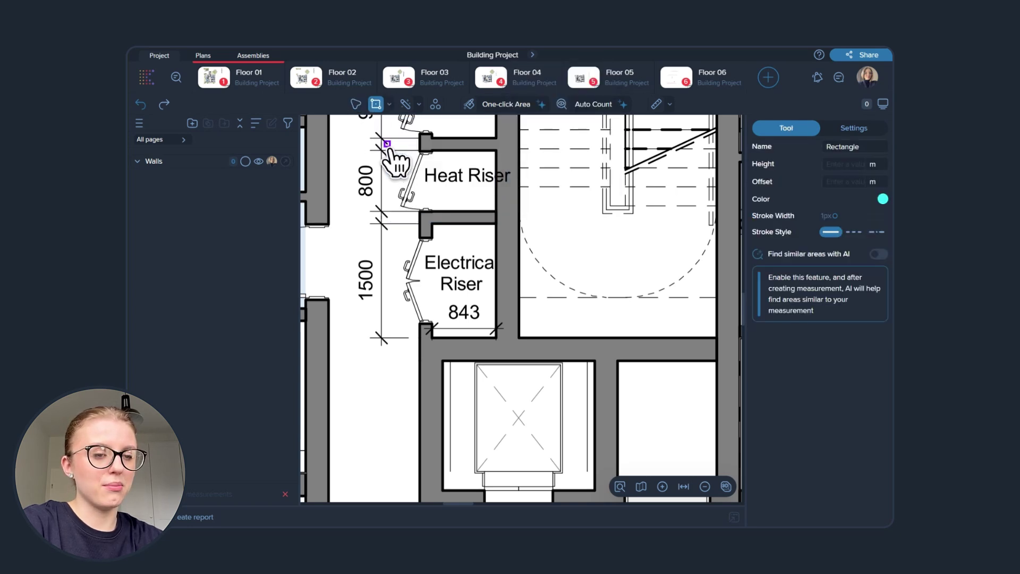
left_click(390, 104)
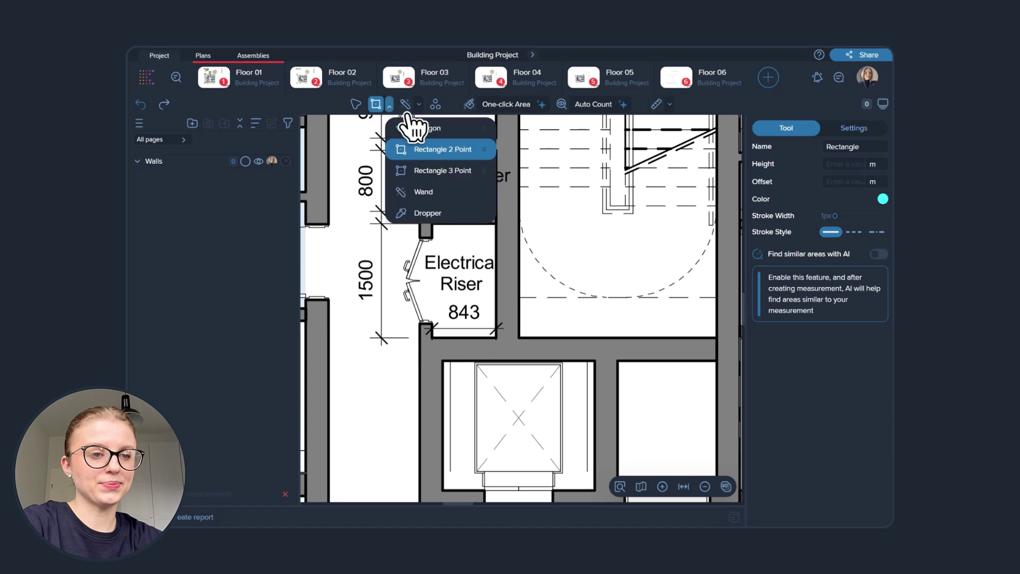
left_click(458, 128)
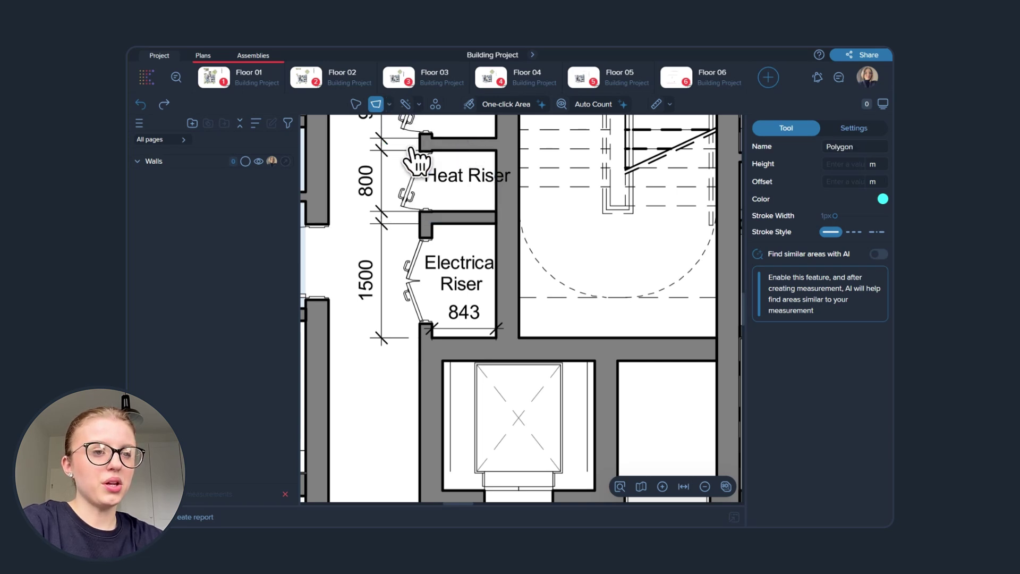
Switch the line measuring tool to Polyline
left_click(420, 105)
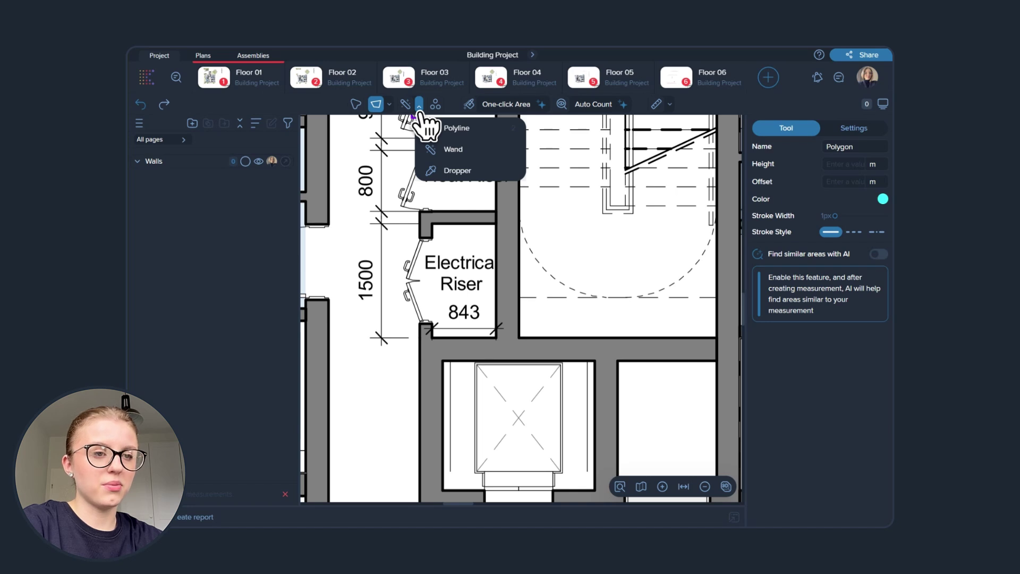
left_click(432, 130)
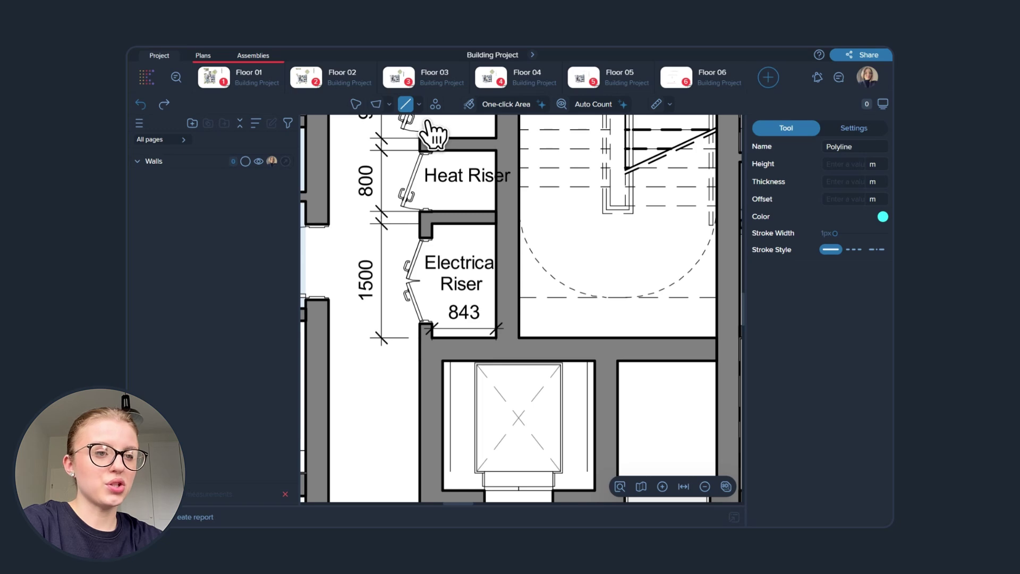
Activate the Count tool, then pan past the K/L/D area and stairwell to the Unit 2.1 bedrooms
left_click(436, 104)
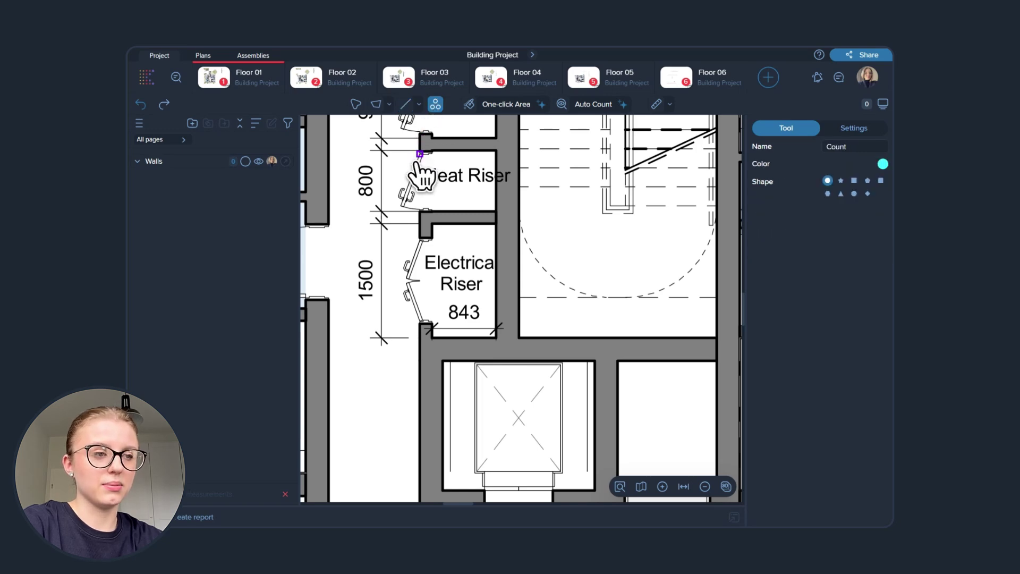
scroll(420, 175, "down", 3)
scroll(445, 314, "up", 1)
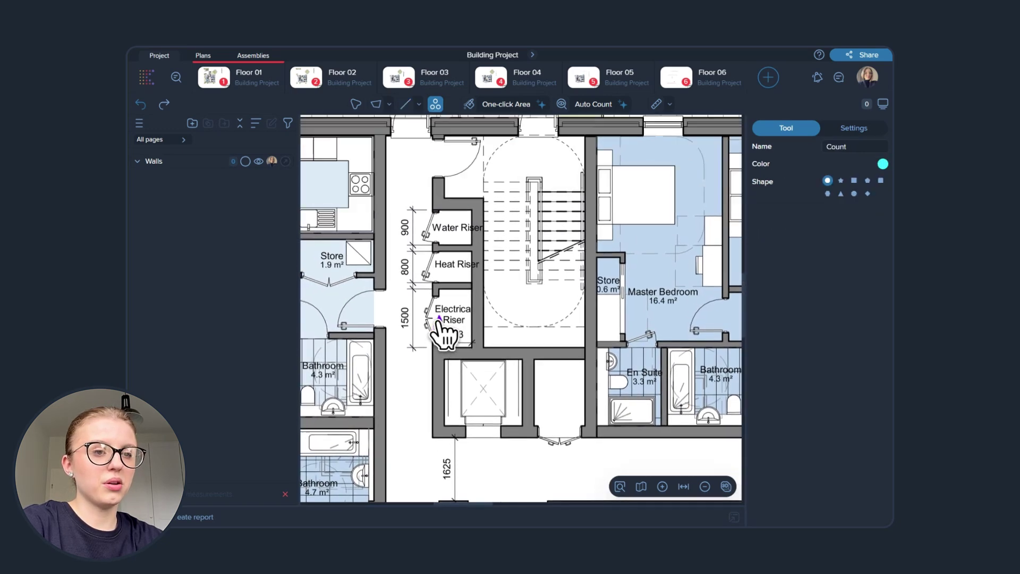
left_click_drag(444, 333, 545, 313)
left_click_drag(366, 210, 456, 198)
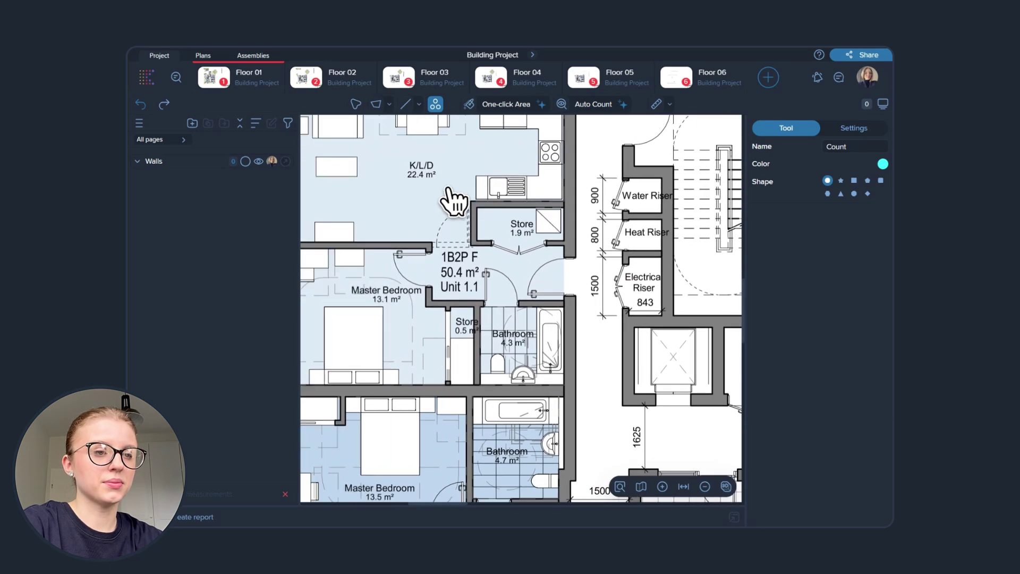
scroll(424, 275, "up", 2)
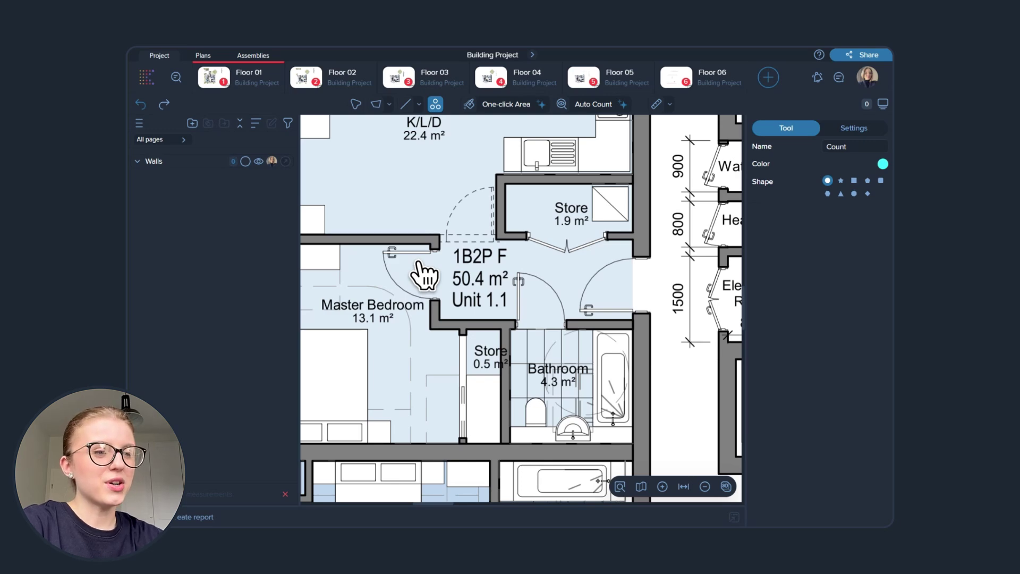
scroll(424, 275, "down", 3)
left_click_drag(620, 285, 540, 312)
scroll(487, 280, "up", 2)
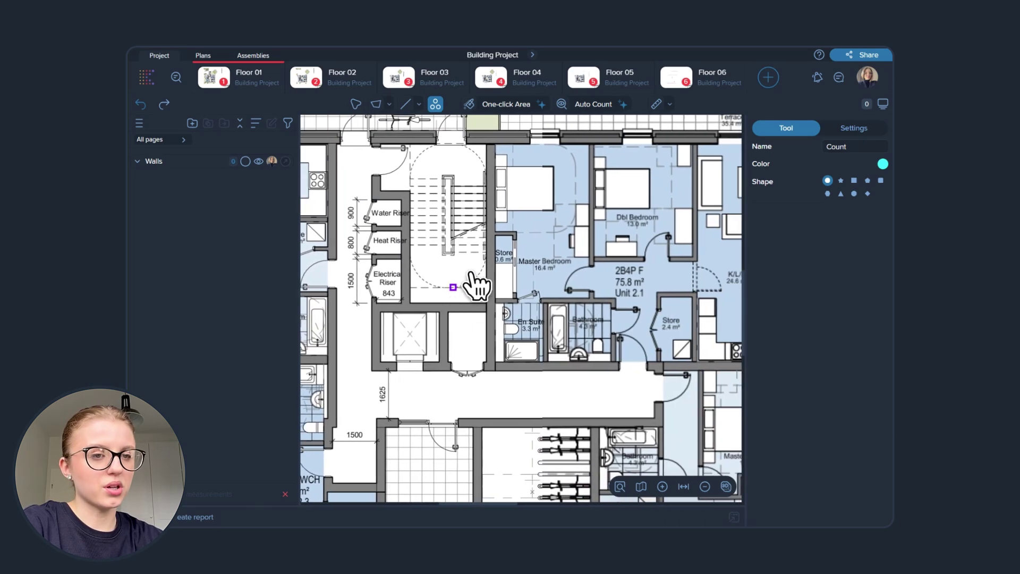
scroll(592, 236, "up", 3)
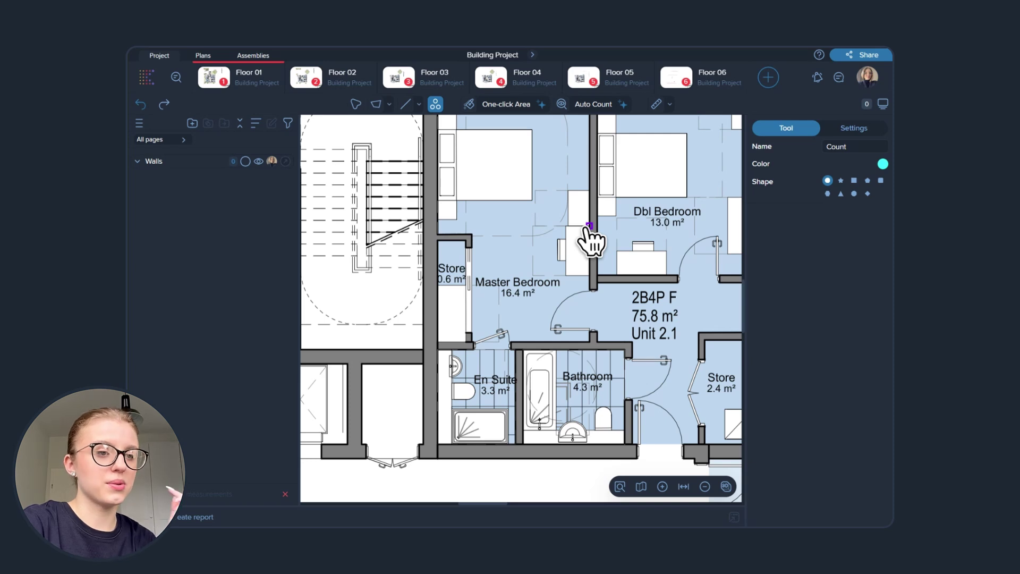
Measure the Master Bedroom with One-click Area at 15.23 m², excluding the adjoining store
left_click(515, 105)
left_click_drag(496, 214, 496, 268)
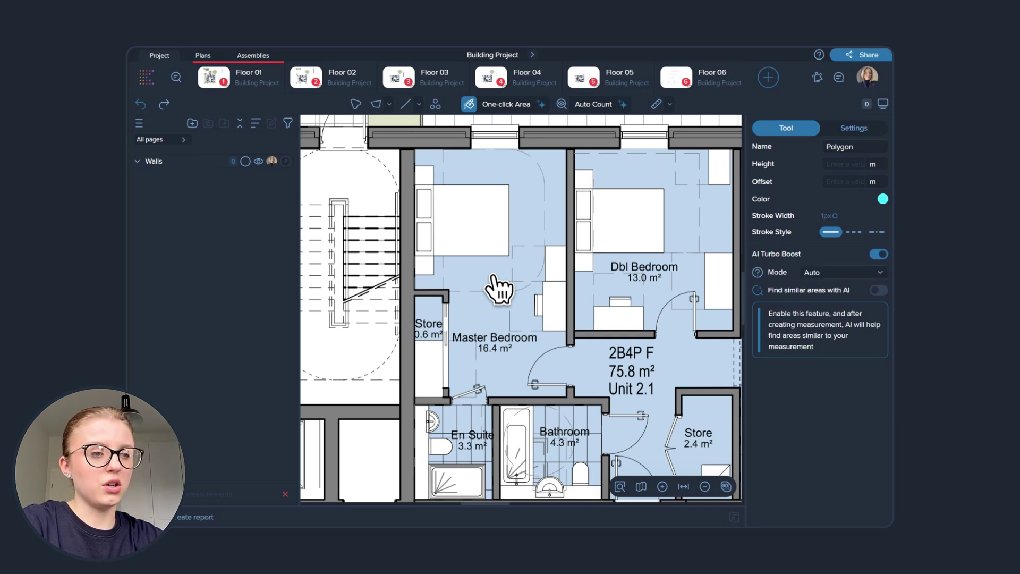
left_click(494, 274)
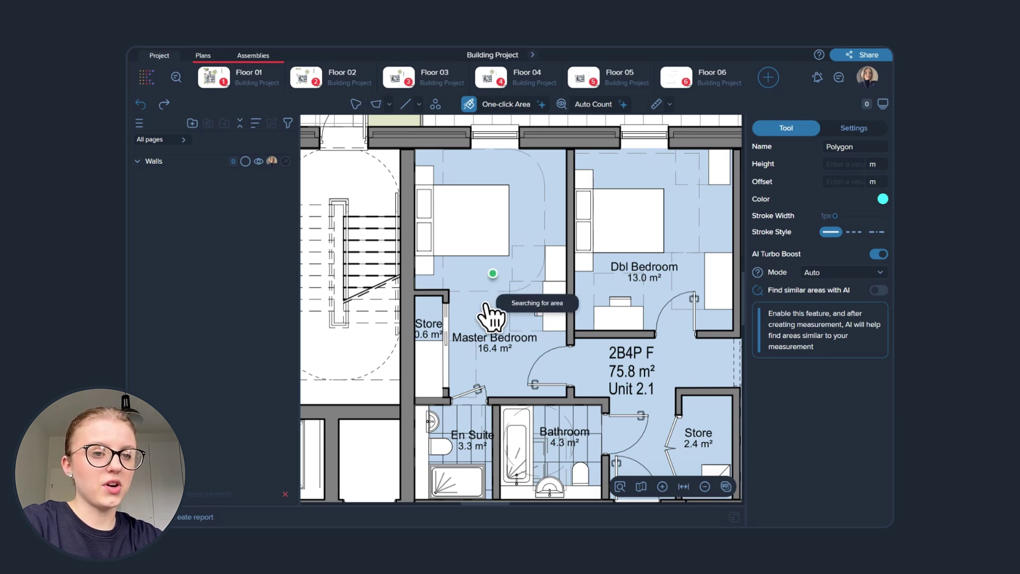
left_click(433, 317)
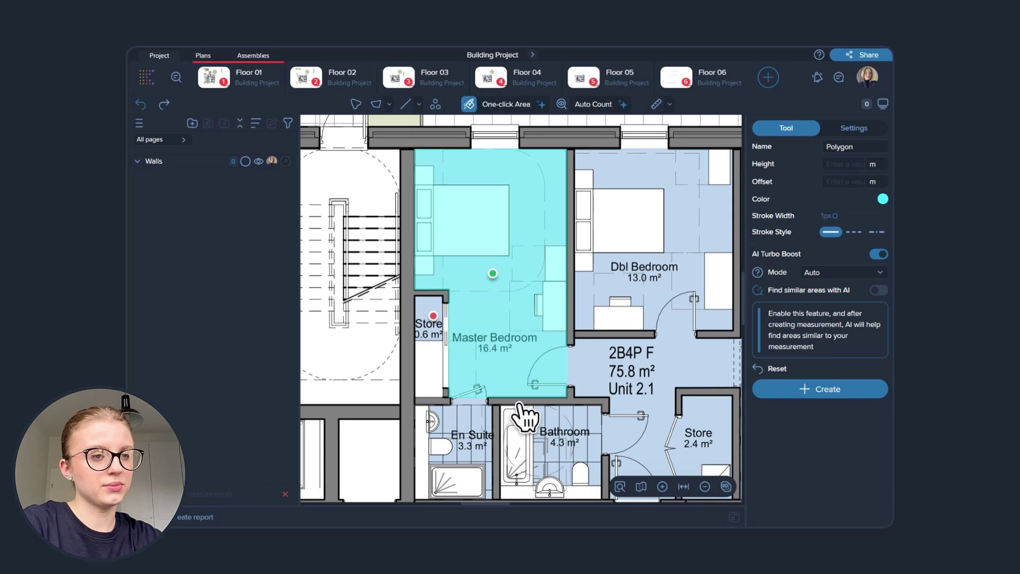
left_click(763, 390)
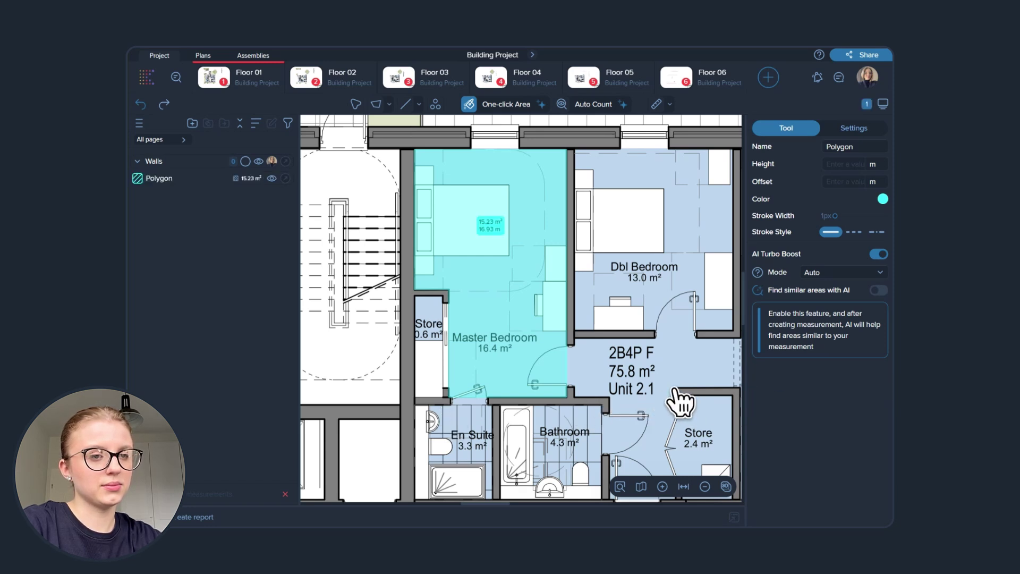
scroll(611, 383, "down", 3)
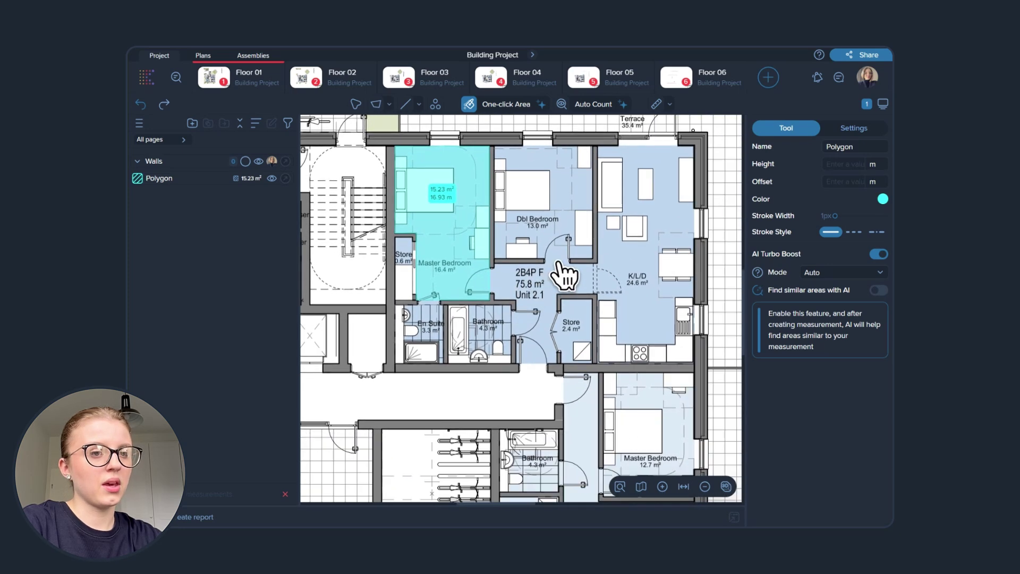
scroll(553, 271, "up", 5)
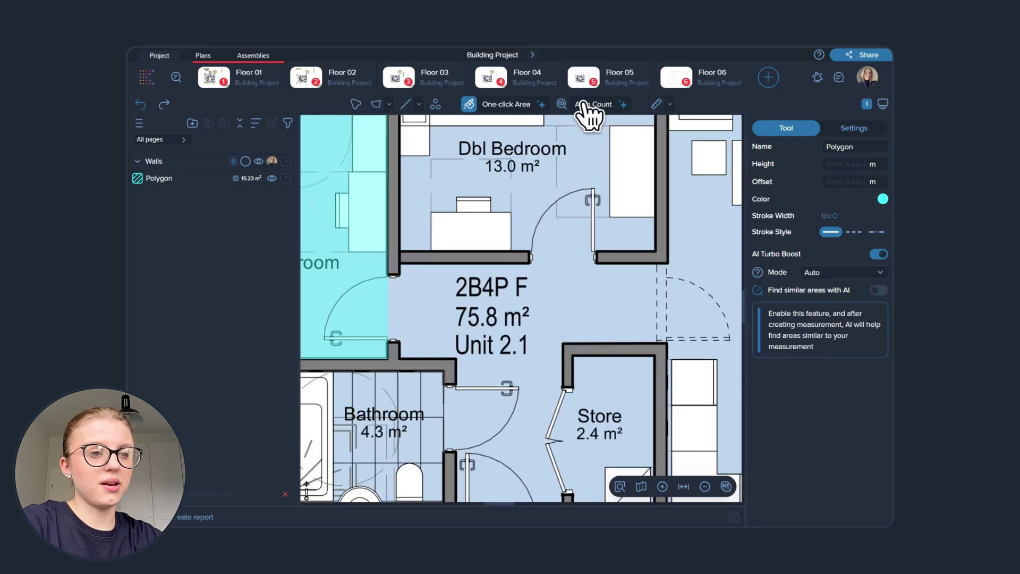
Start Auto Count using the Dbl Bedroom door as the sample, with red markers
left_click(587, 106)
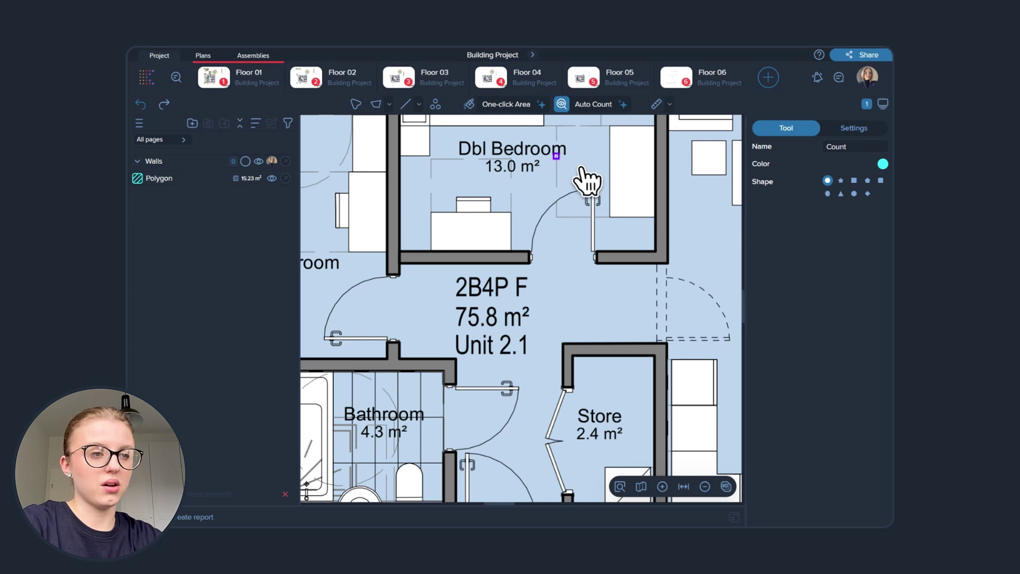
left_click(609, 174)
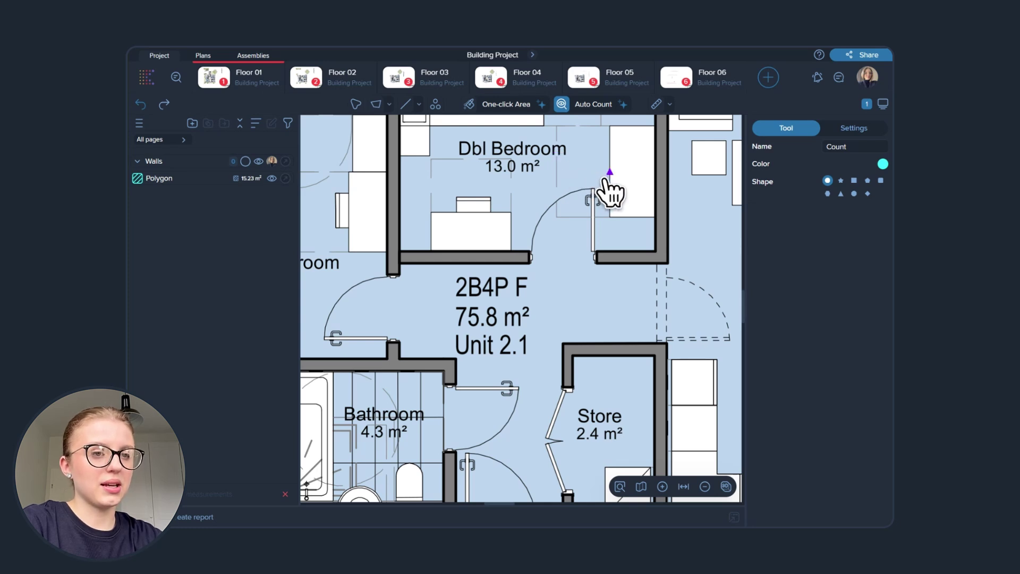
left_click_drag(610, 173, 518, 285)
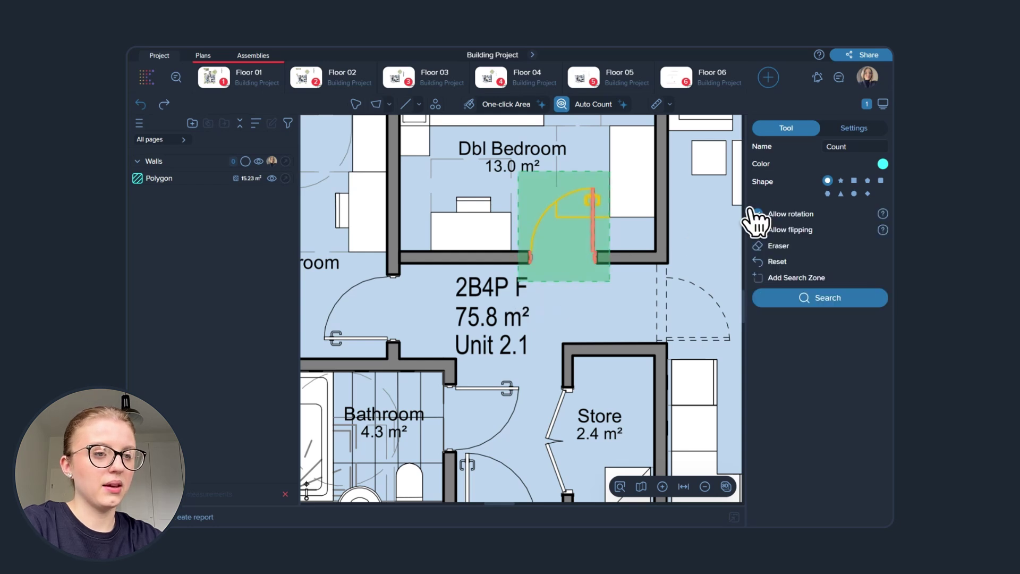
left_click(881, 165)
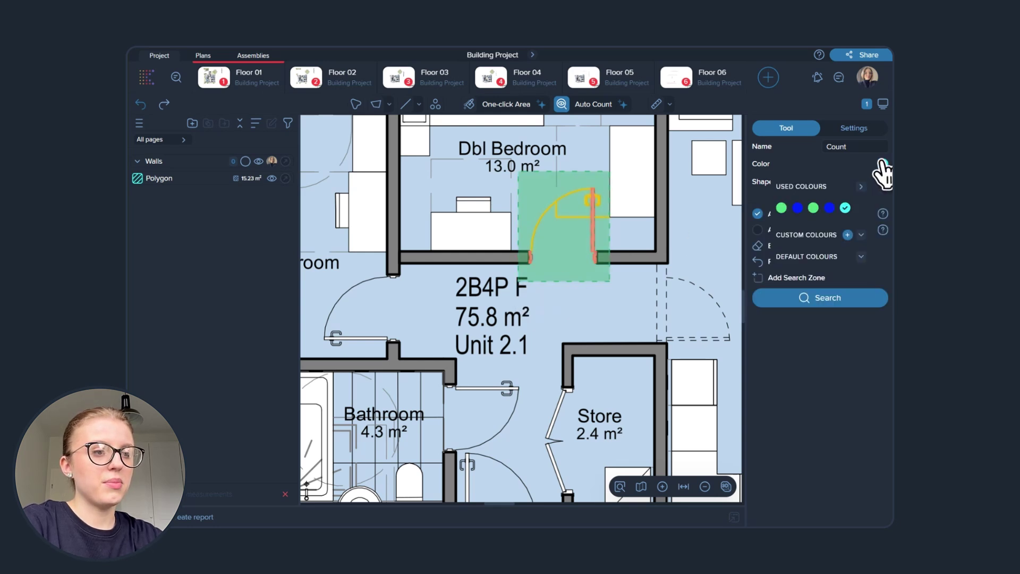
left_click(807, 258)
left_click(781, 277)
left_click(773, 396)
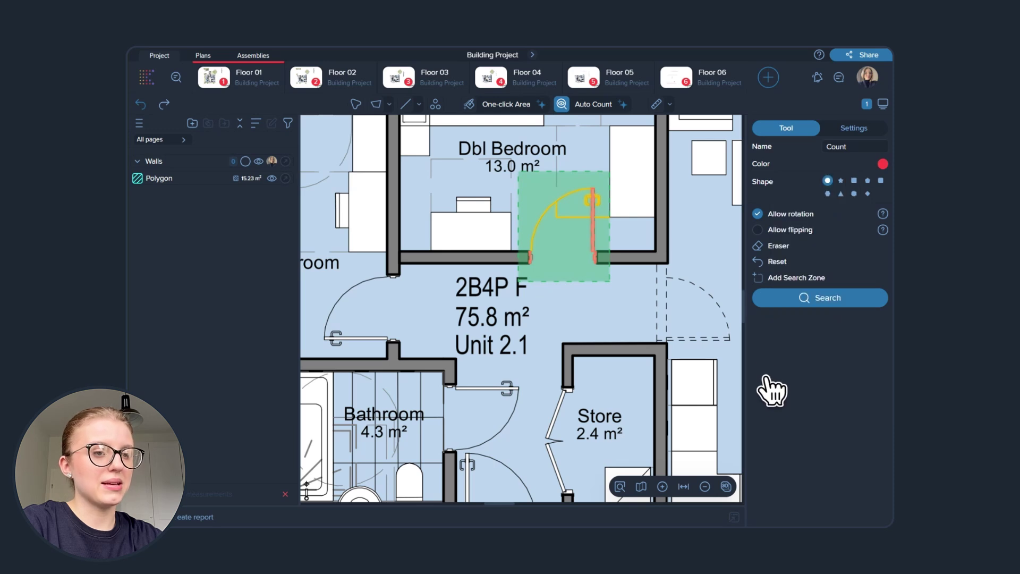
Allow flipped matches, search the plan, set similarity to 83% and create the 12-door Count
left_click(758, 229)
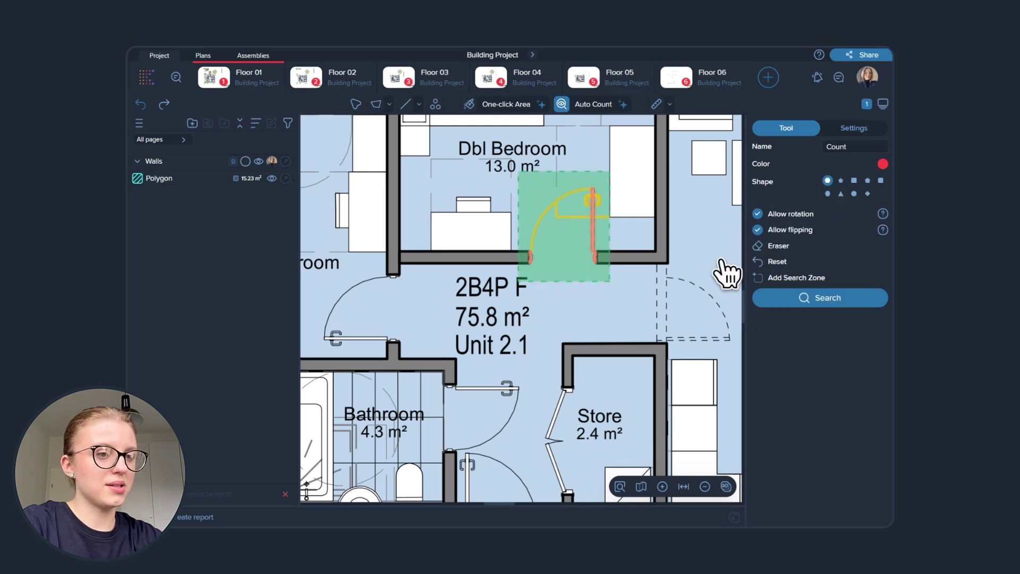
left_click(775, 299)
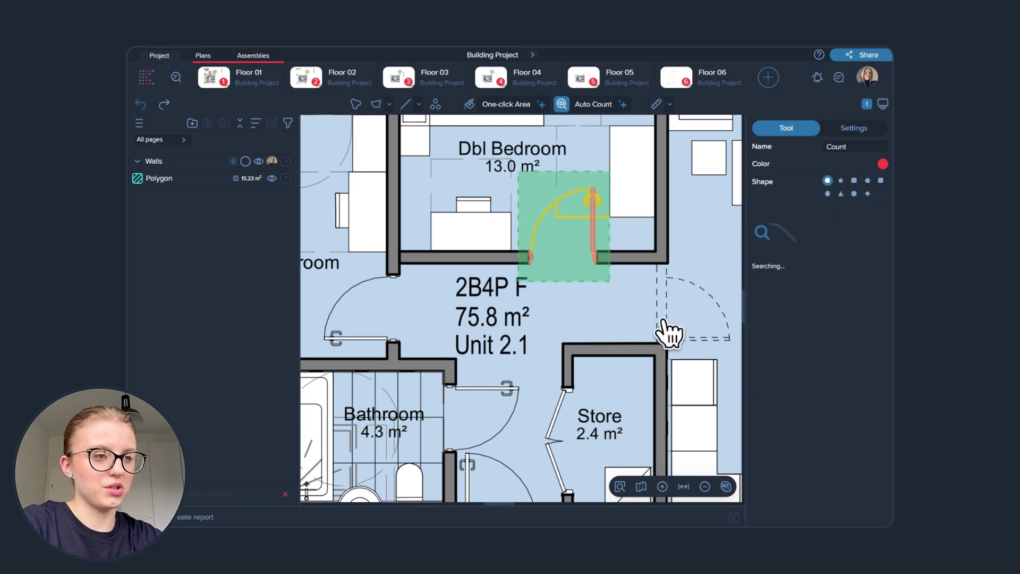
scroll(668, 330, "down", 4)
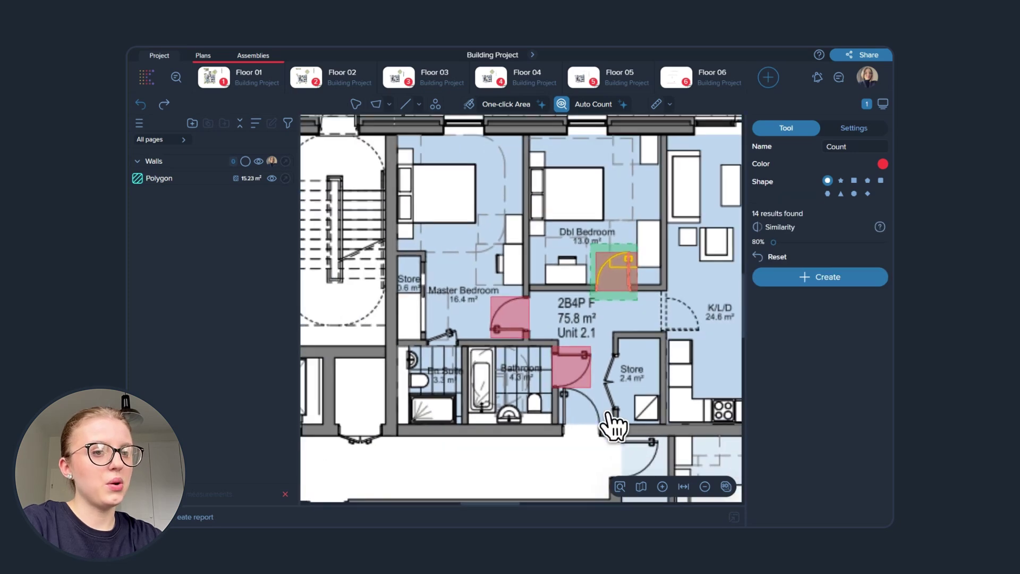
scroll(585, 428, "down", 2)
left_click_drag(585, 428, 619, 314)
scroll(582, 287, "up", 2)
scroll(582, 287, "down", 3)
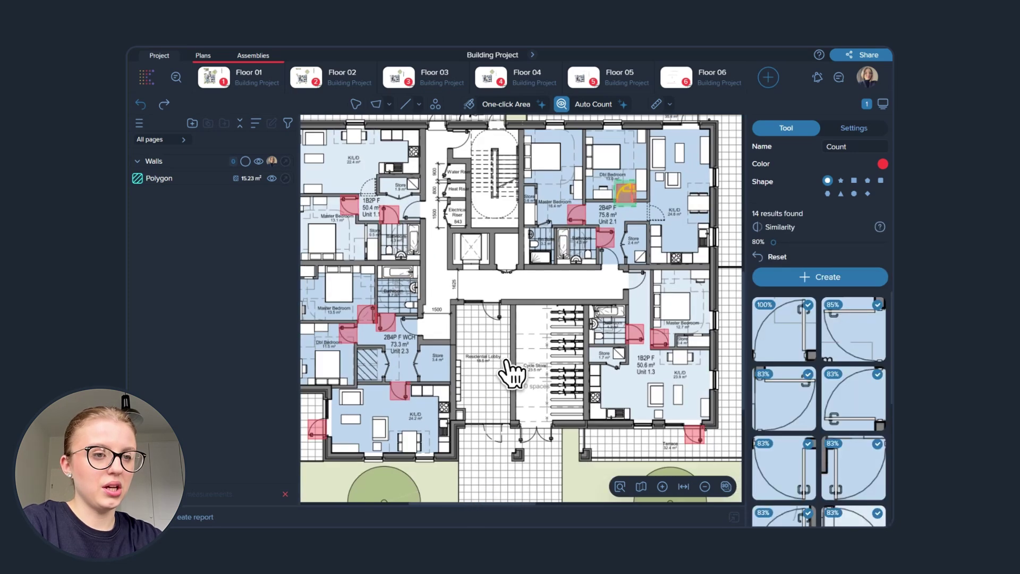
left_click_drag(799, 246, 796, 259)
left_click(801, 287)
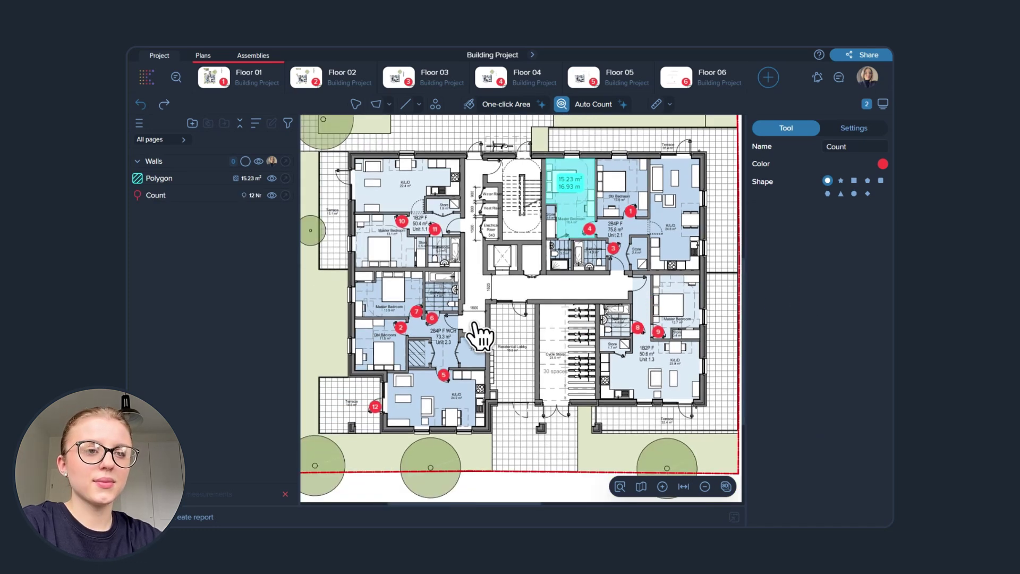
Run Auto Measure with only the GEA/GIA/NIA (Flats) category ticked
left_click(356, 105)
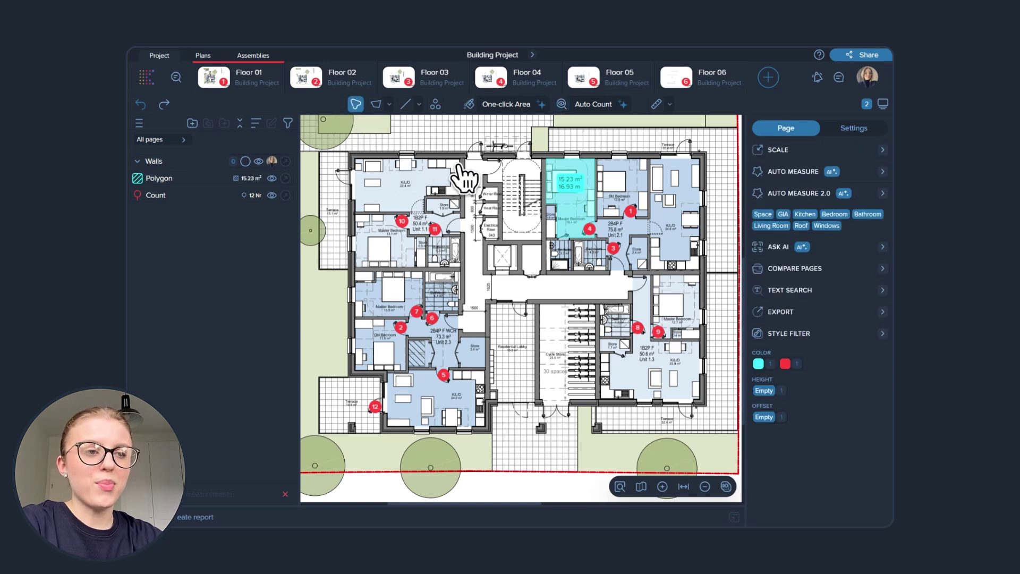
left_click(777, 171)
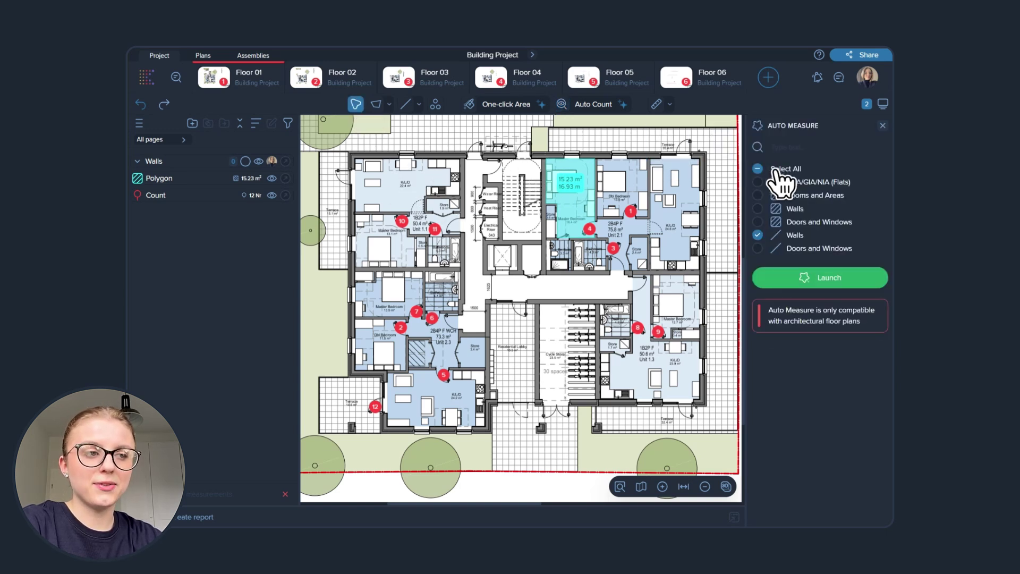
left_click(775, 169)
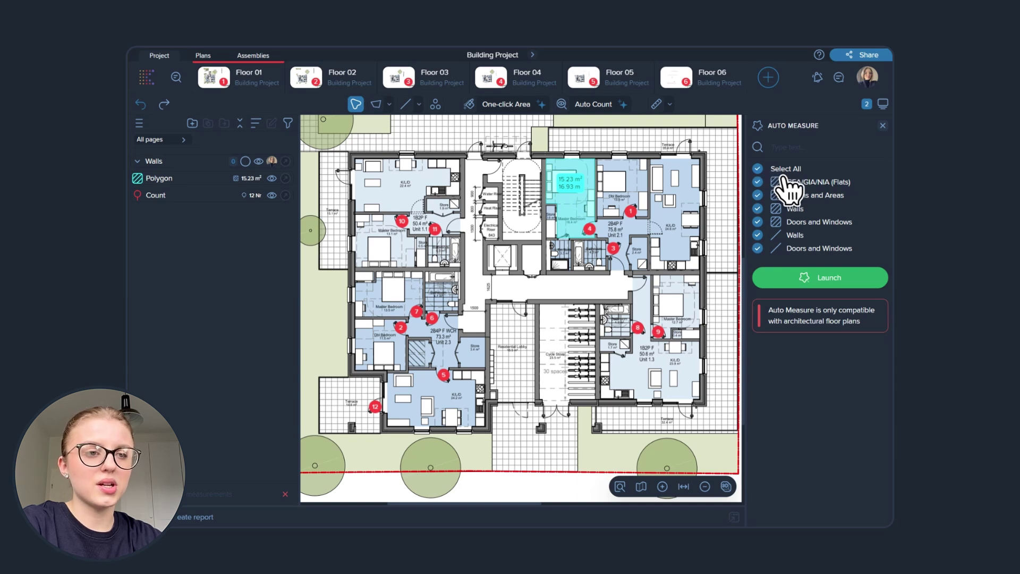
left_click(792, 210)
left_click(791, 236)
left_click(789, 247)
left_click(795, 222)
left_click(803, 196)
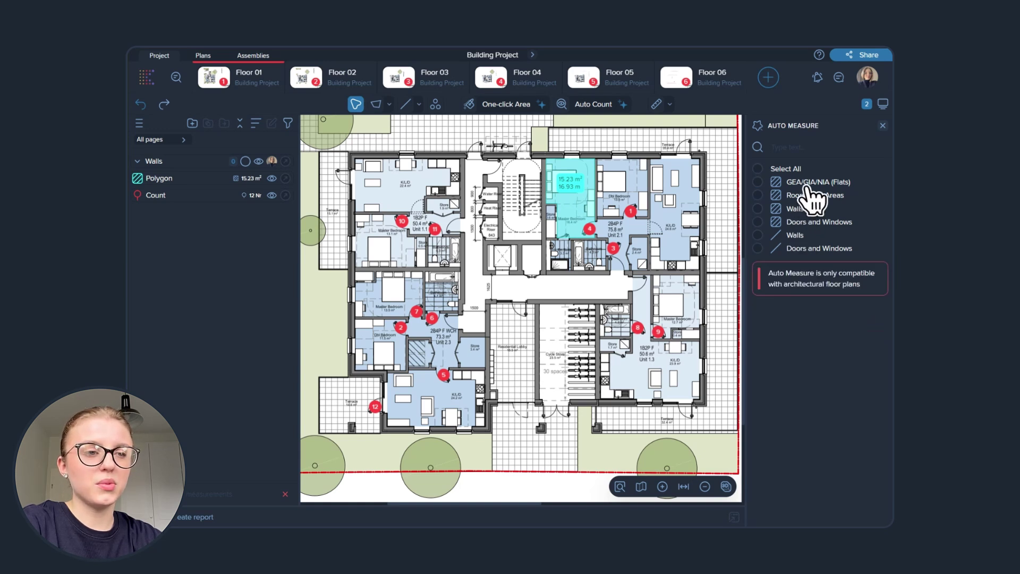
left_click(806, 183)
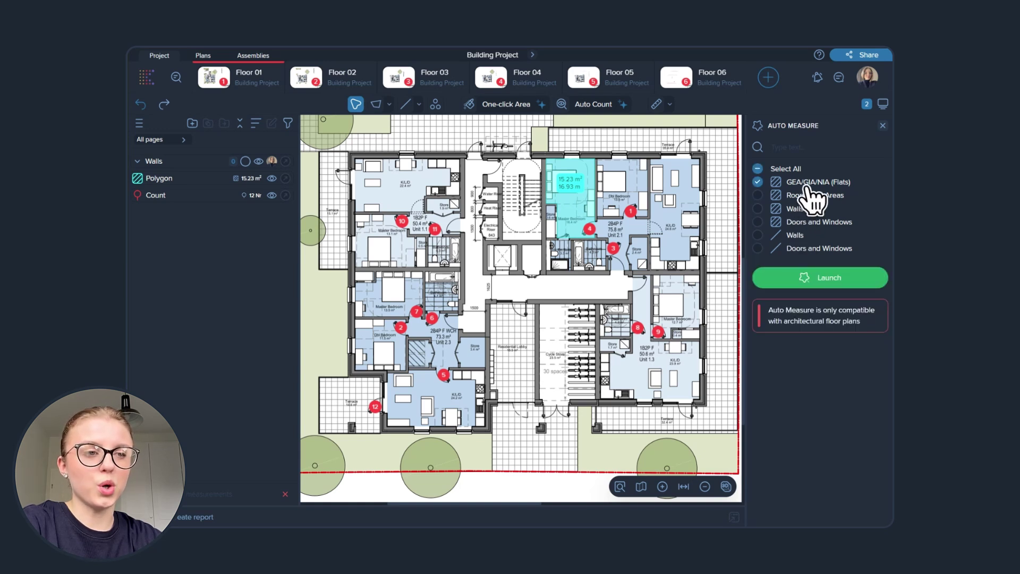
left_click(804, 277)
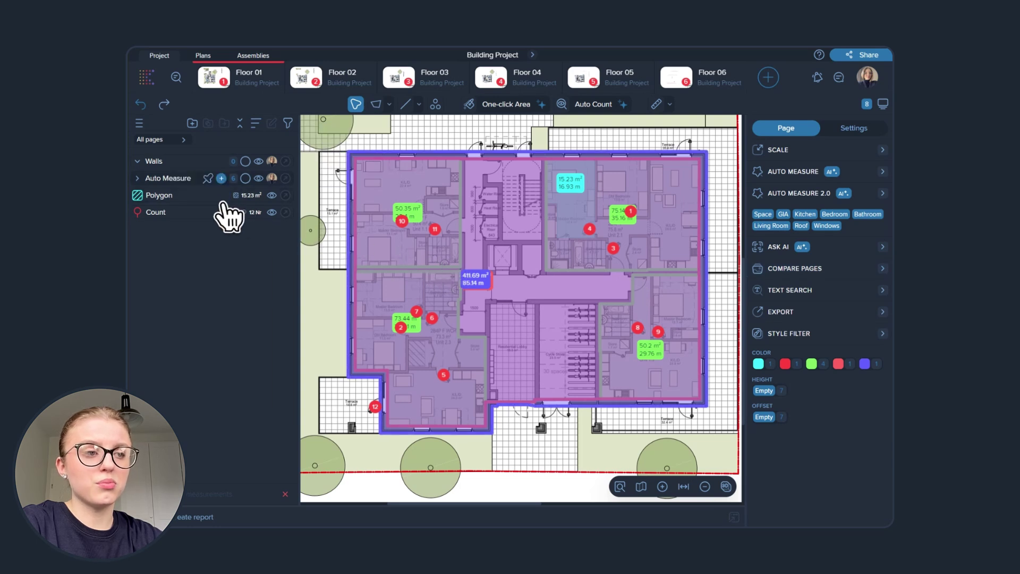
Expand the results and leave only the 373.51 m² GIA area visible
left_click(138, 178)
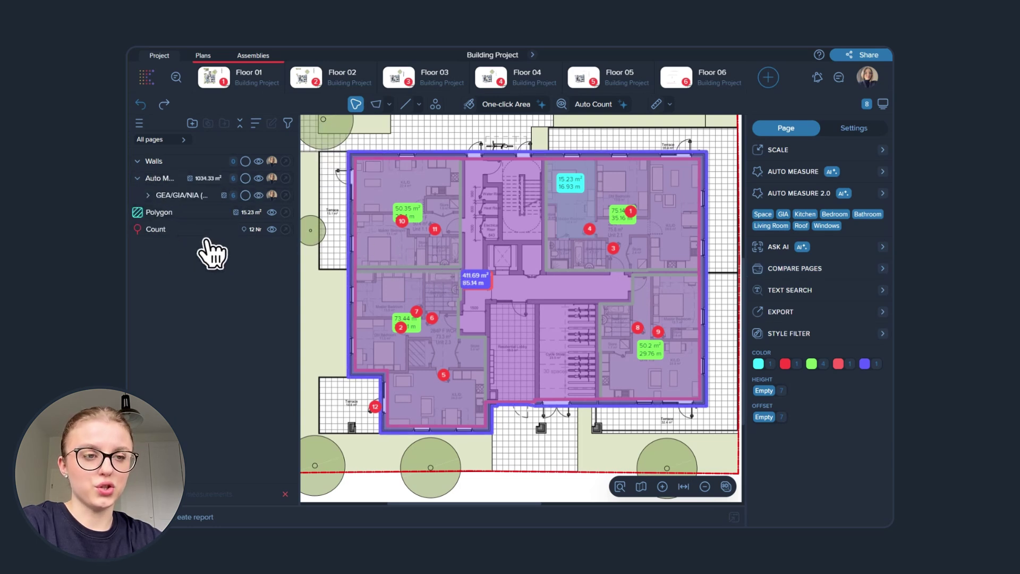
left_click(148, 195)
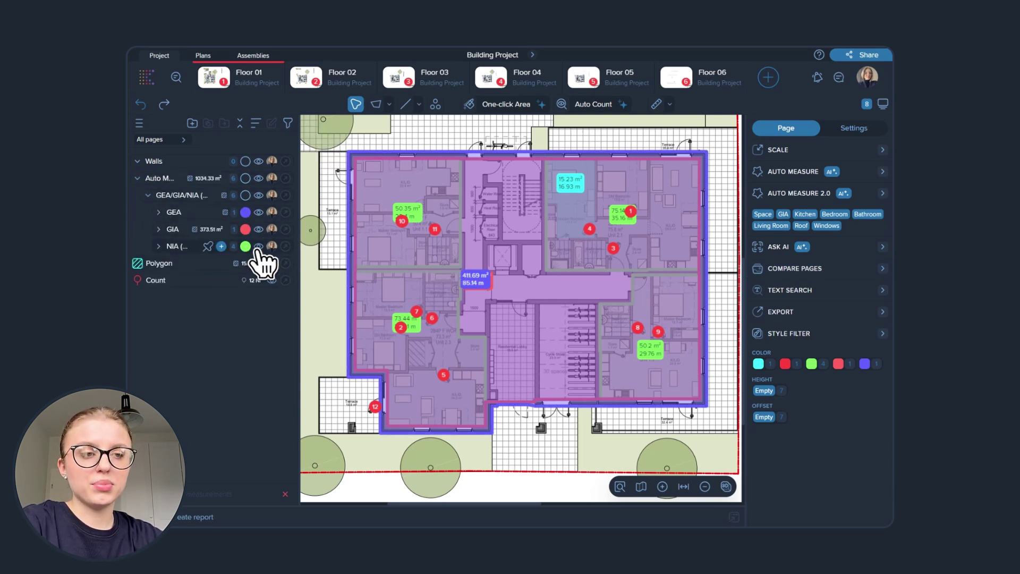
left_click(258, 247)
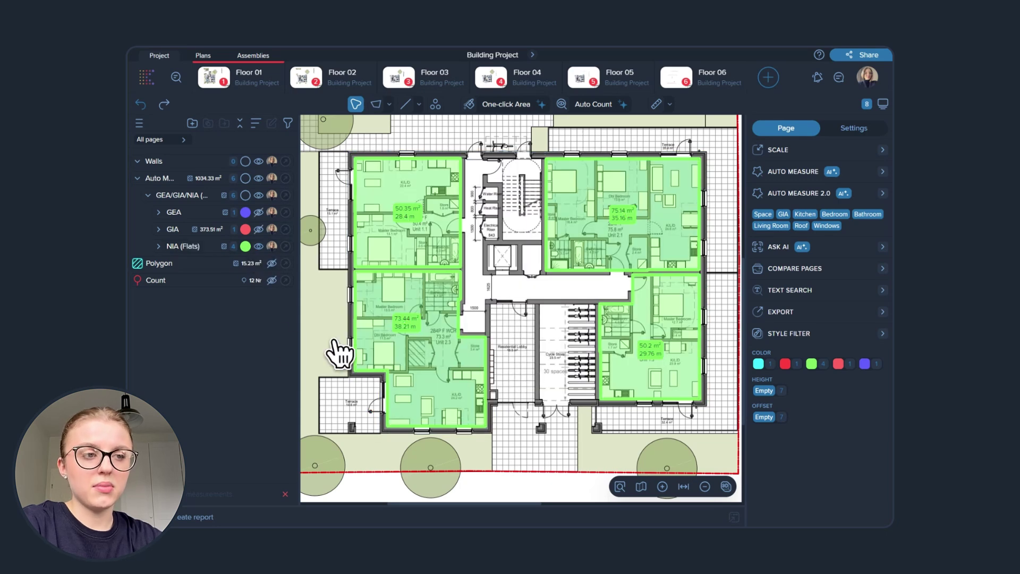
left_click(258, 229)
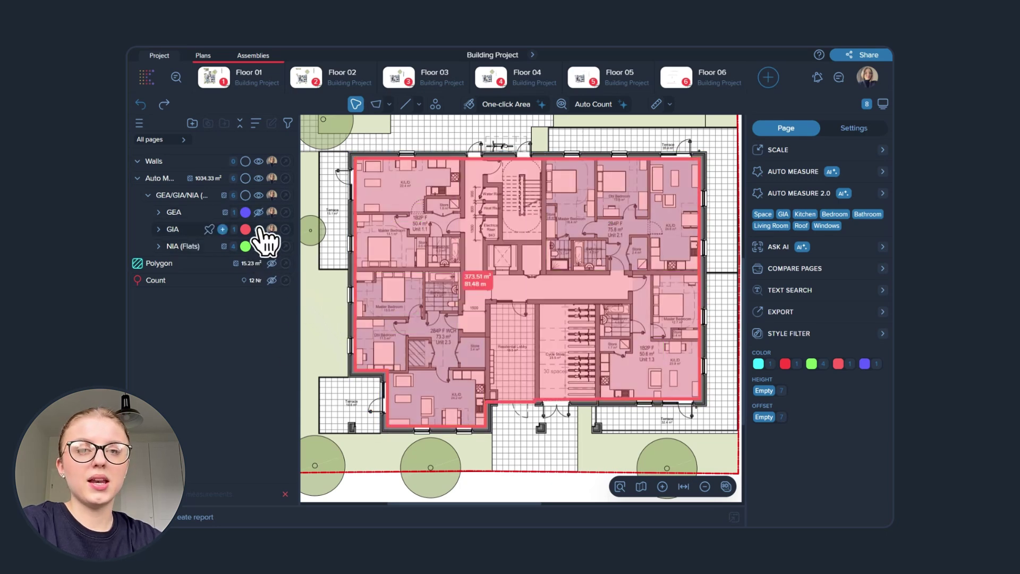
Run Auto Measure with only Rooms and Areas ticked, adding 38 room areas
left_click(815, 179)
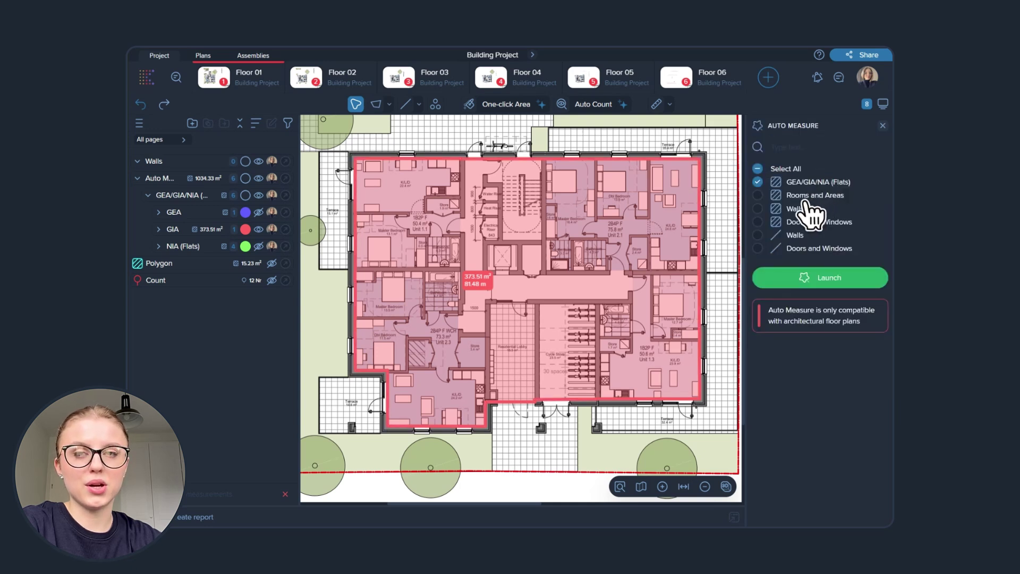
left_click(758, 169)
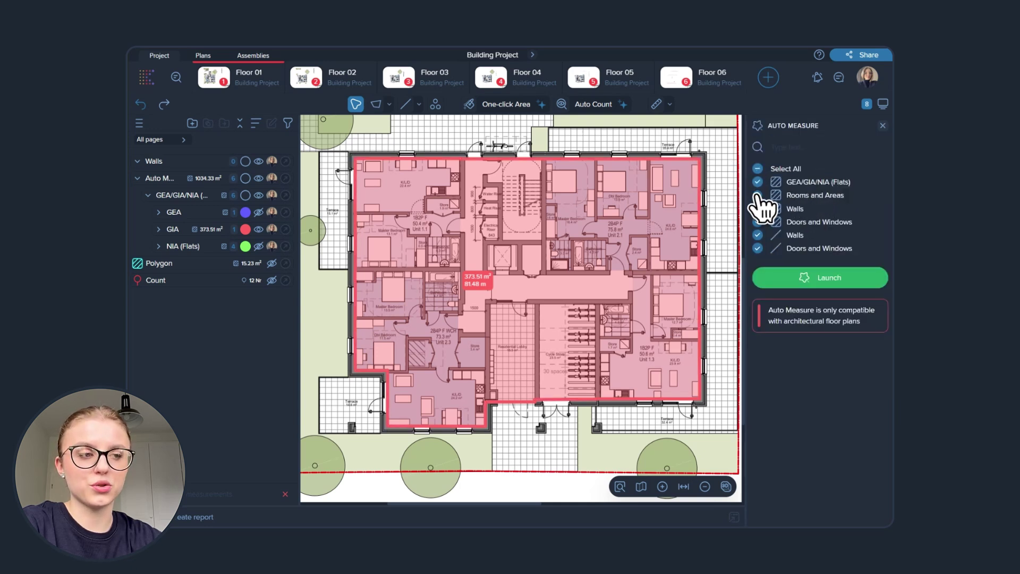
left_click(758, 182)
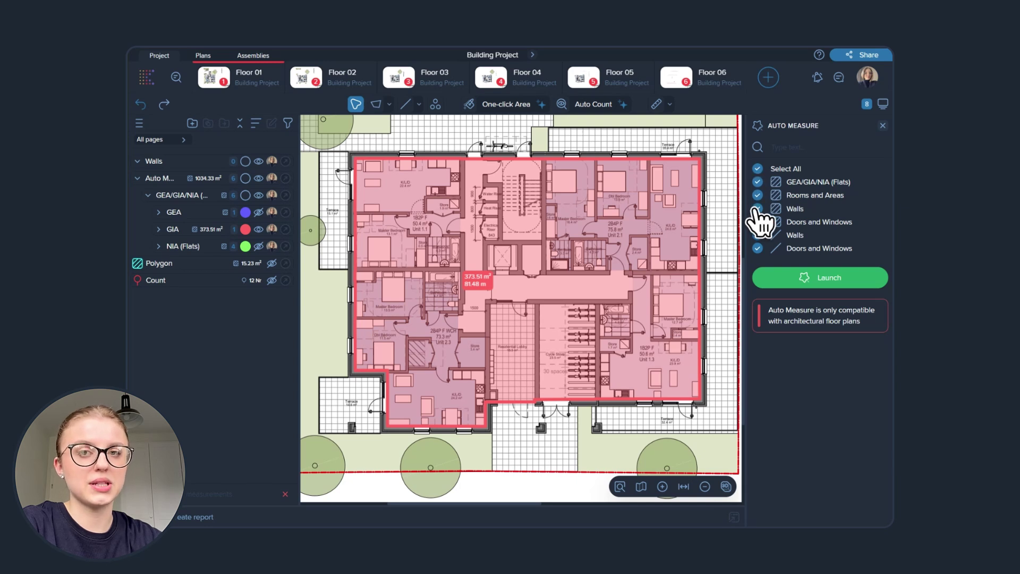
left_click(759, 170)
left_click(759, 170)
left_click(758, 195)
left_click(791, 278)
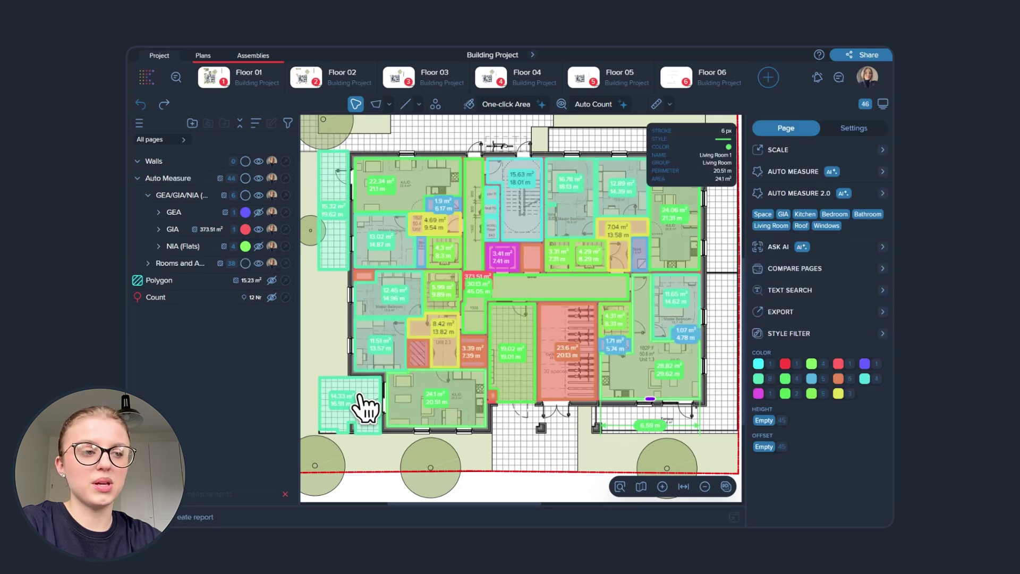
Hide the GIA area to inspect the rooms, then hide the whole Auto Measure group
left_click(260, 264)
scroll(481, 197, "up", 3)
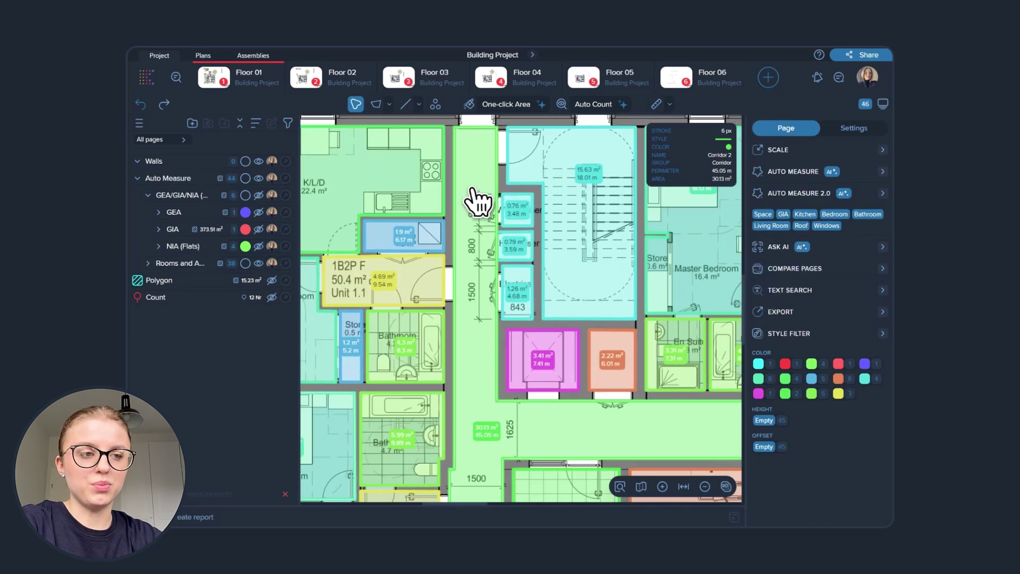
scroll(478, 200, "down", 4)
scroll(685, 271, "up", 5)
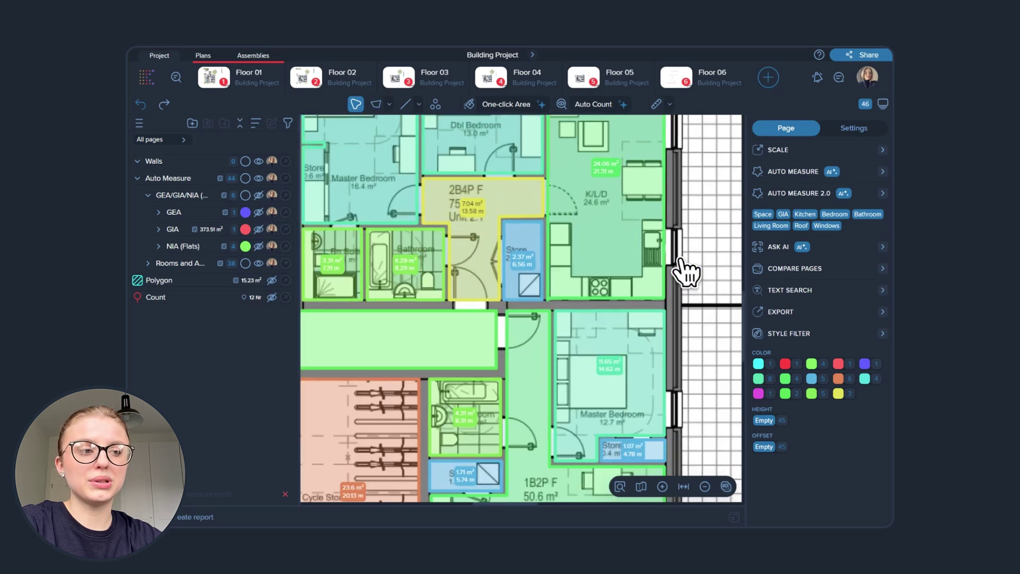
scroll(687, 272, "down", 2)
scroll(685, 272, "down", 5)
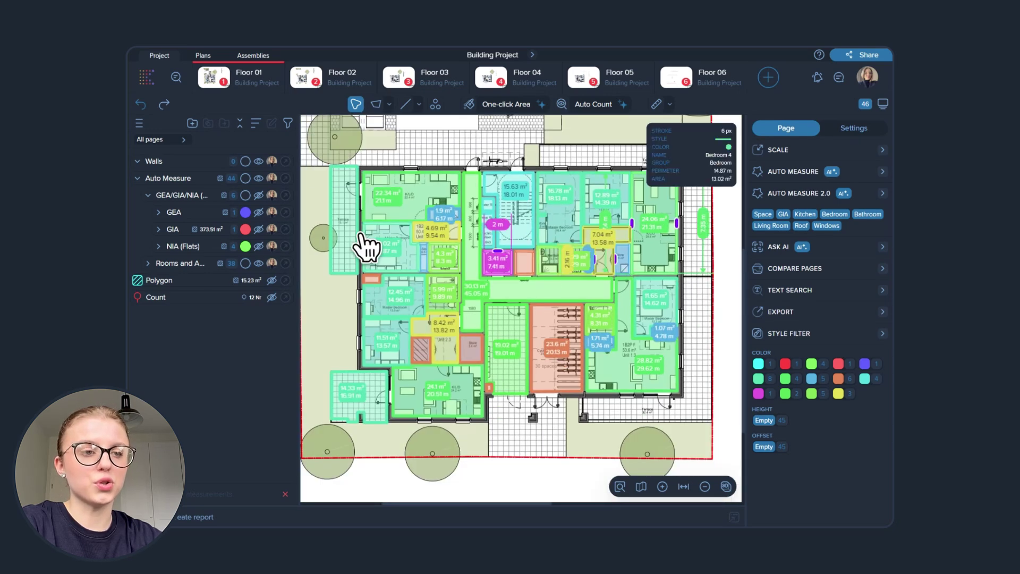
left_click(259, 178)
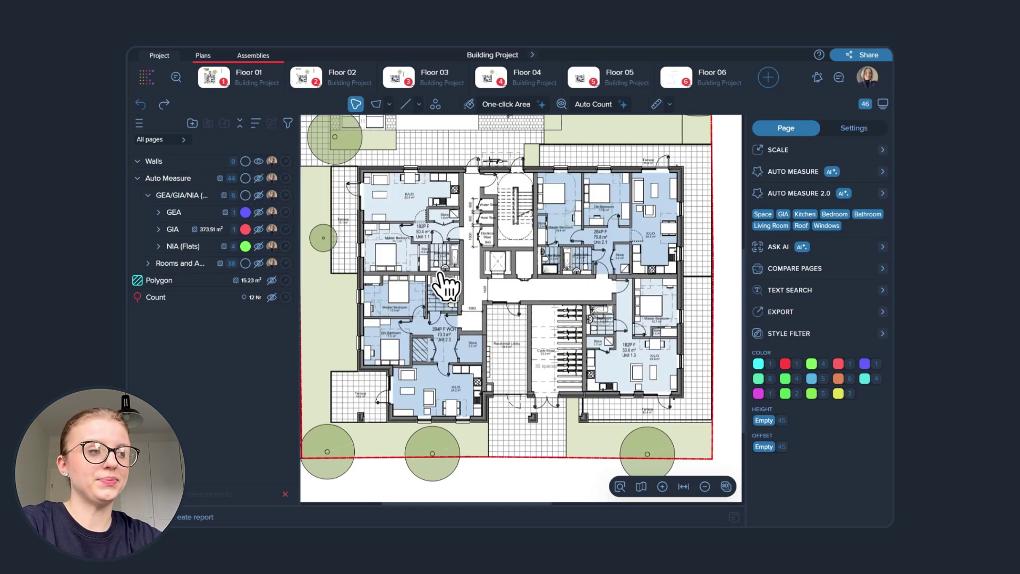
Search Auto Measure 2.0 for 'Space' areas, getting 39 results, and inspect the terrace result
scroll(443, 281, "up", 2)
scroll(445, 286, "up", 1)
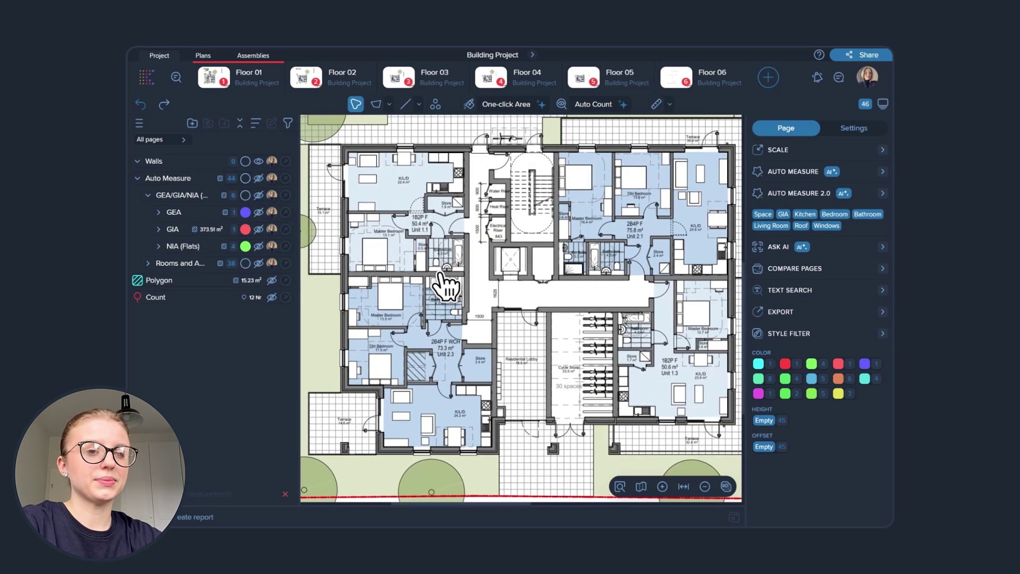
left_click(818, 201)
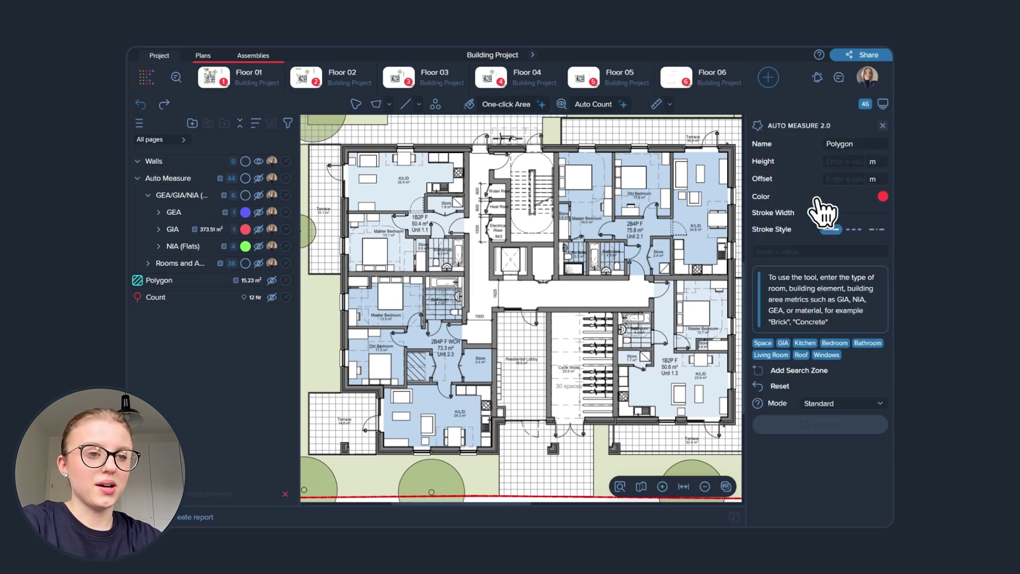
left_click(788, 250)
type("Space")
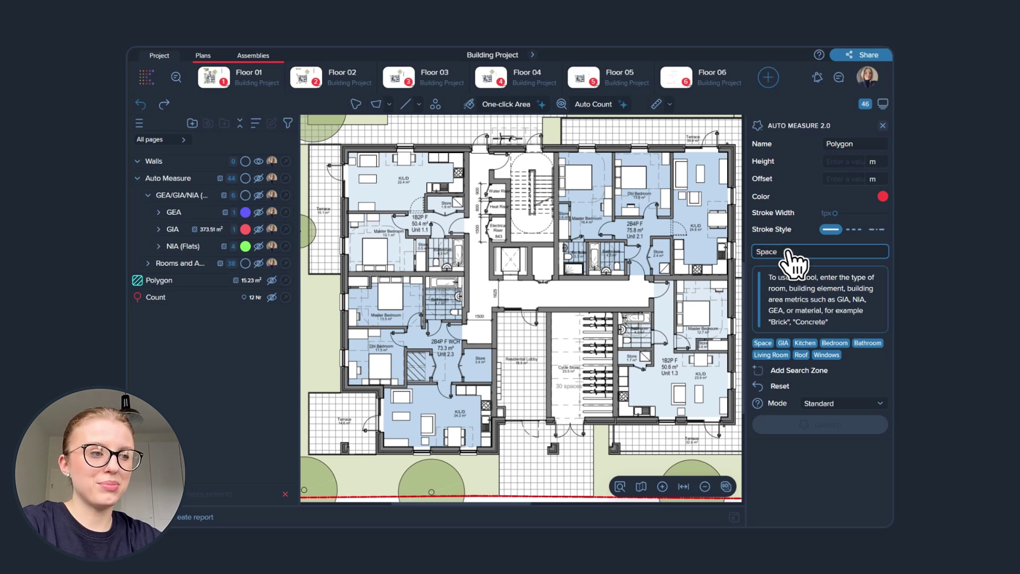
key("Return")
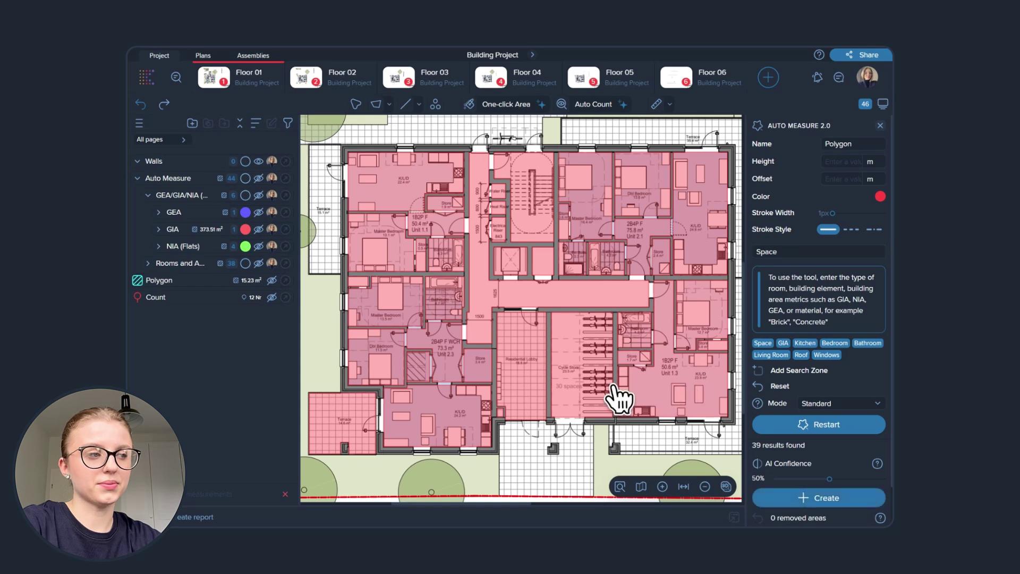
left_click(356, 435)
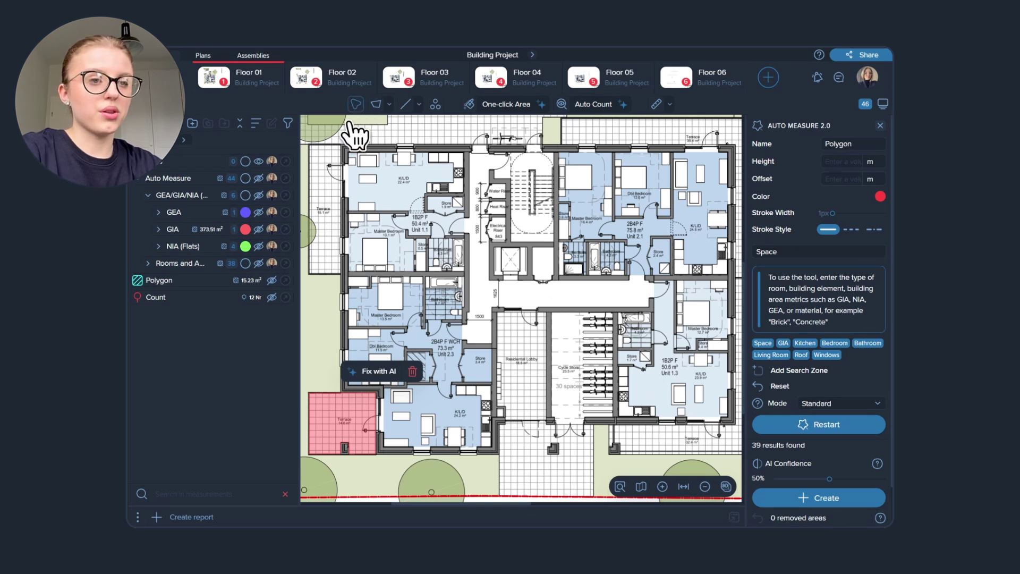
Close the AI search panel and add a spreadsheet page to the project
left_click(356, 106)
left_click(167, 522)
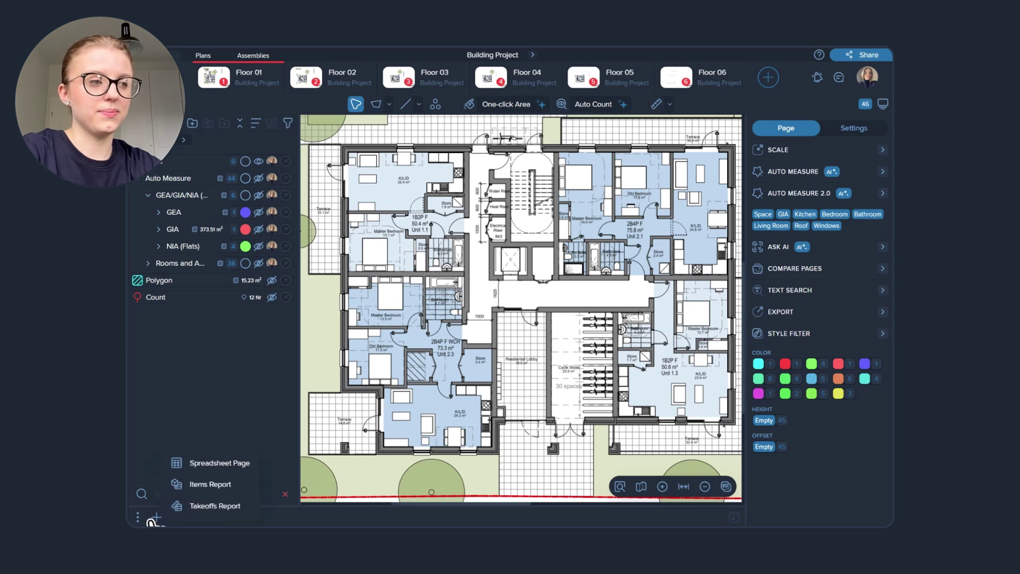
left_click(207, 465)
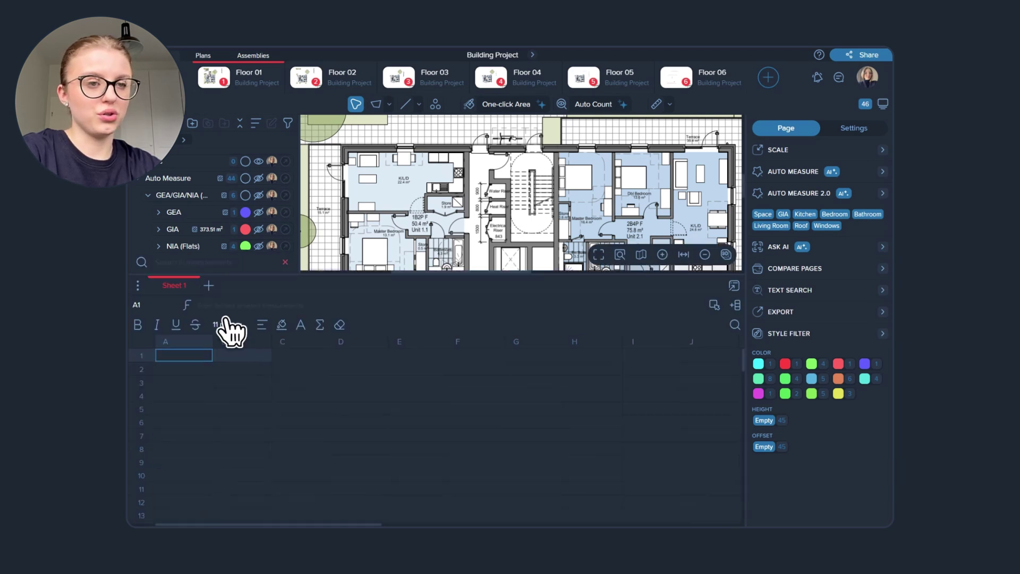
Insert a SUM of the four NIA (Flats) areas, 249.13, into cell B1
left_click(273, 246)
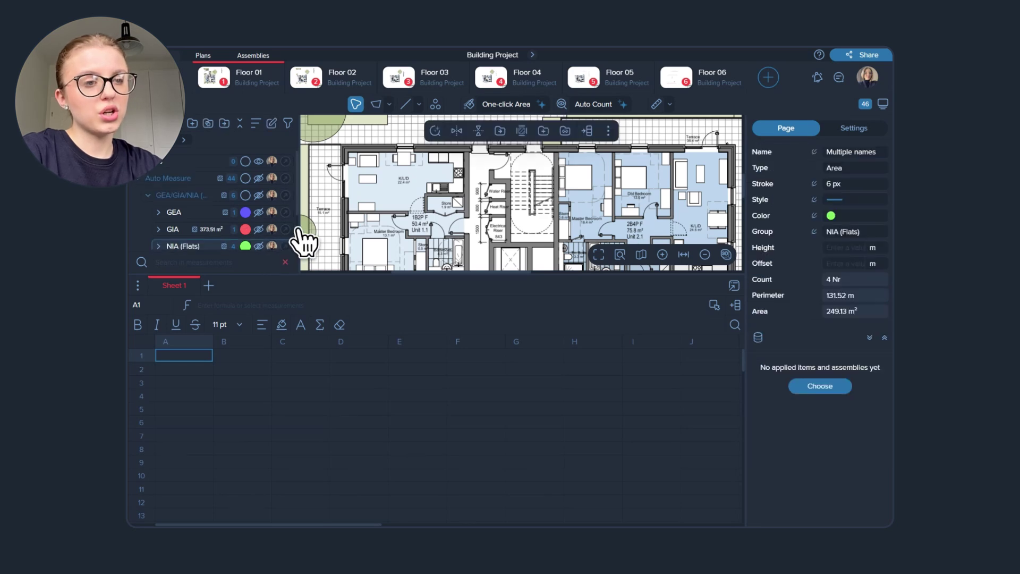
scroll(255, 230, "down", 2)
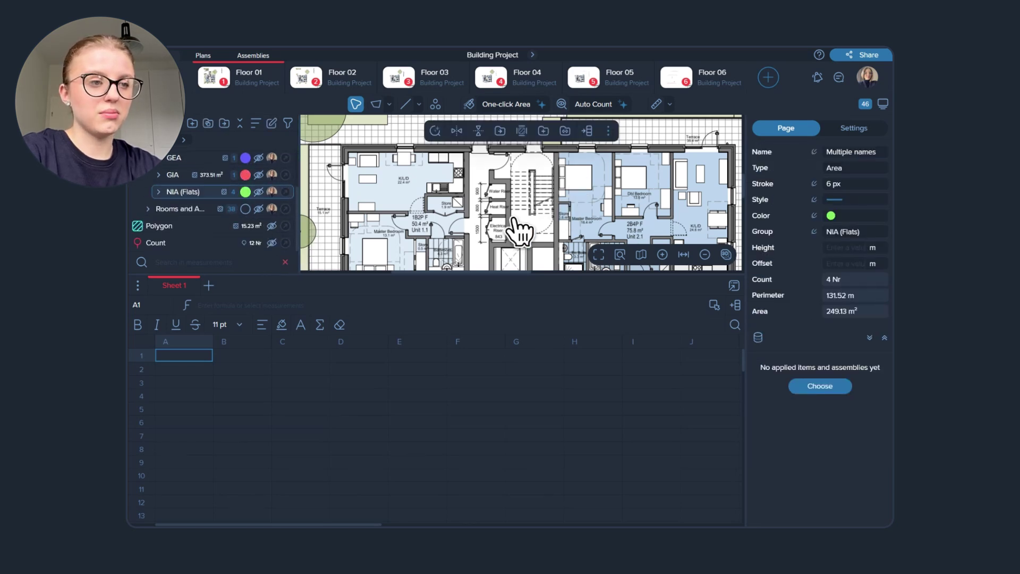
left_click(256, 355)
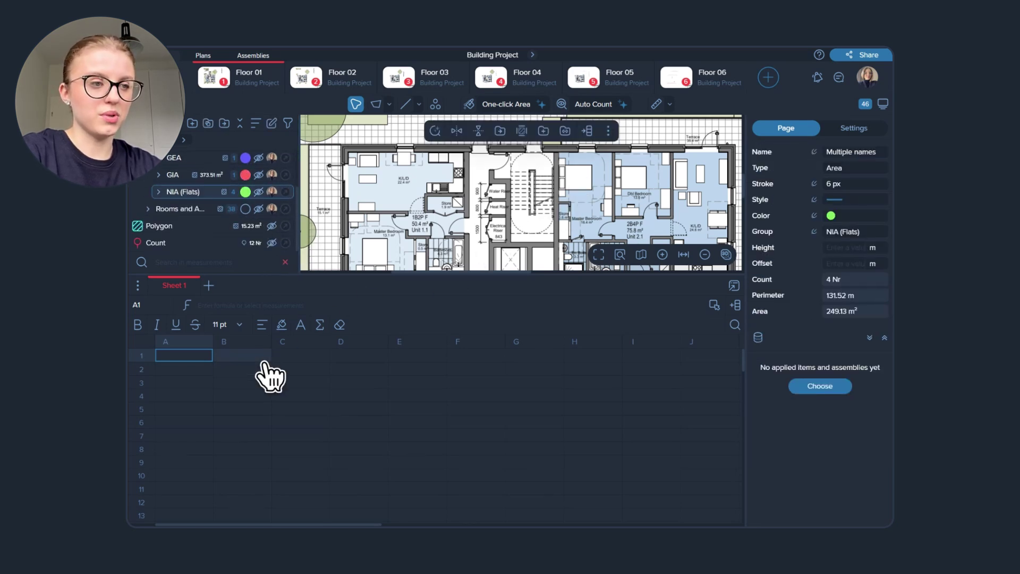
left_click(587, 131)
left_click(566, 213)
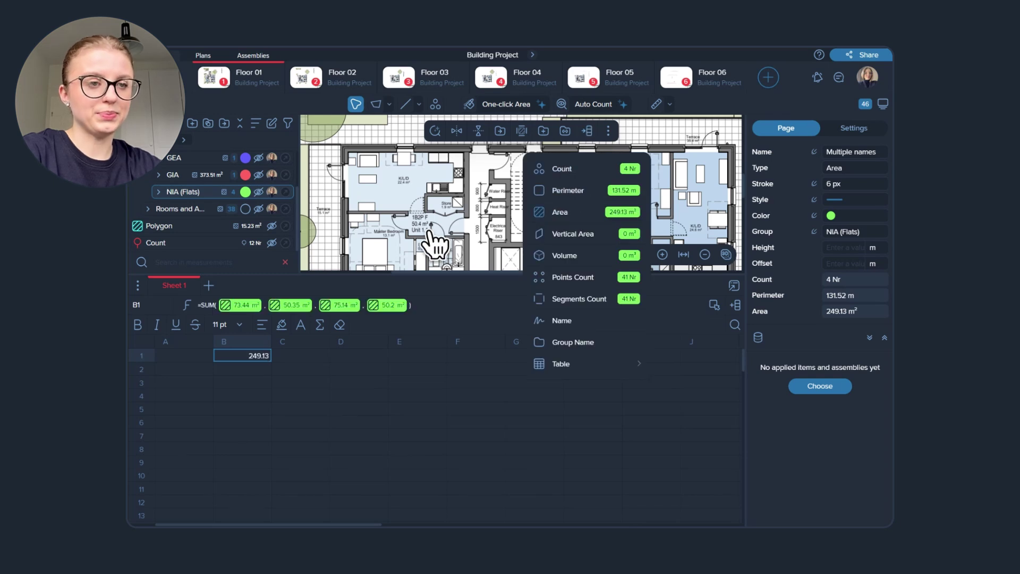
left_click(411, 246)
key("Escape")
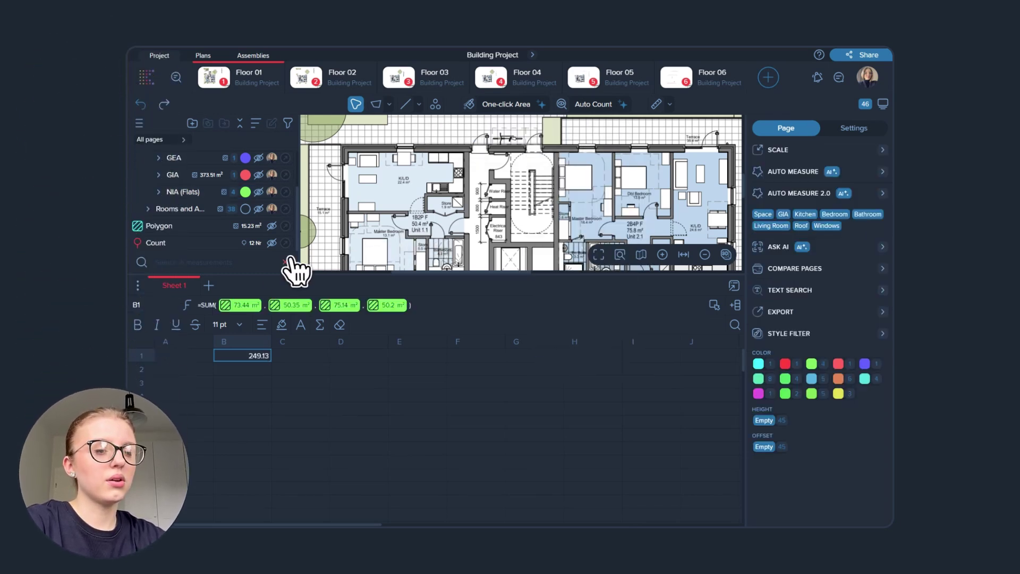
left_click(138, 284)
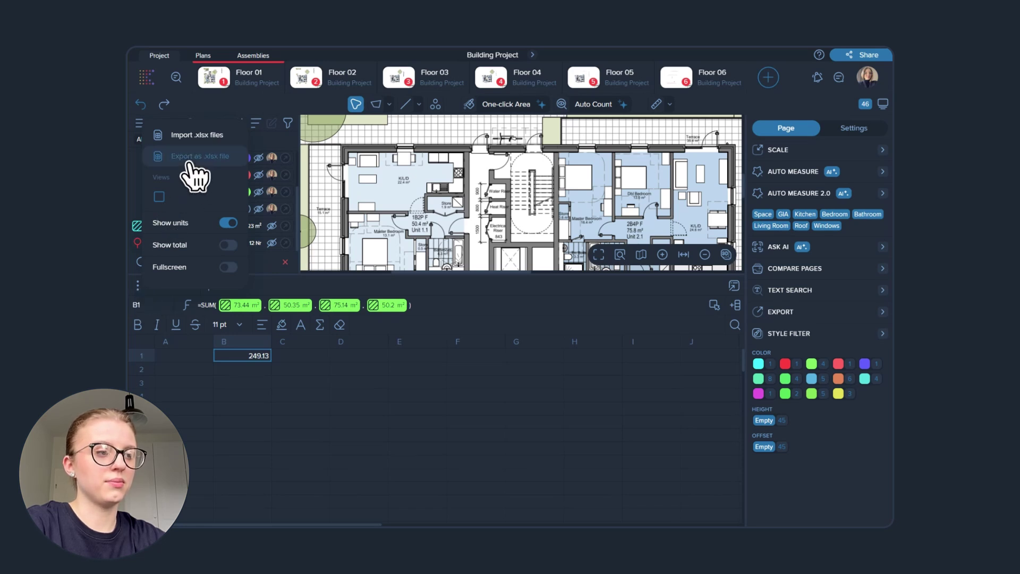
left_click(340, 212)
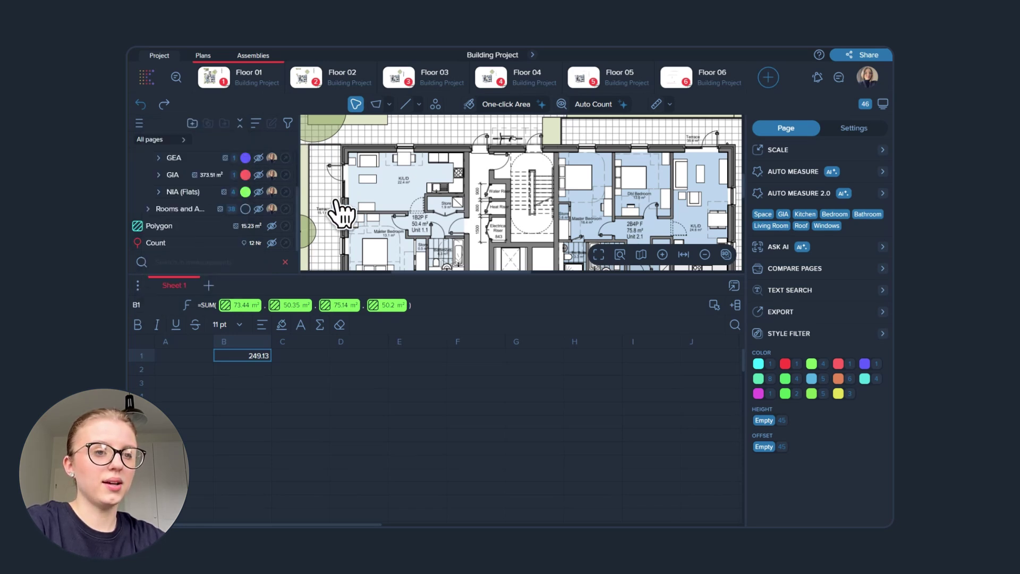
Open the + menu beside Sheet 1 offering spreadsheet, items report and takeoff report
left_click(210, 286)
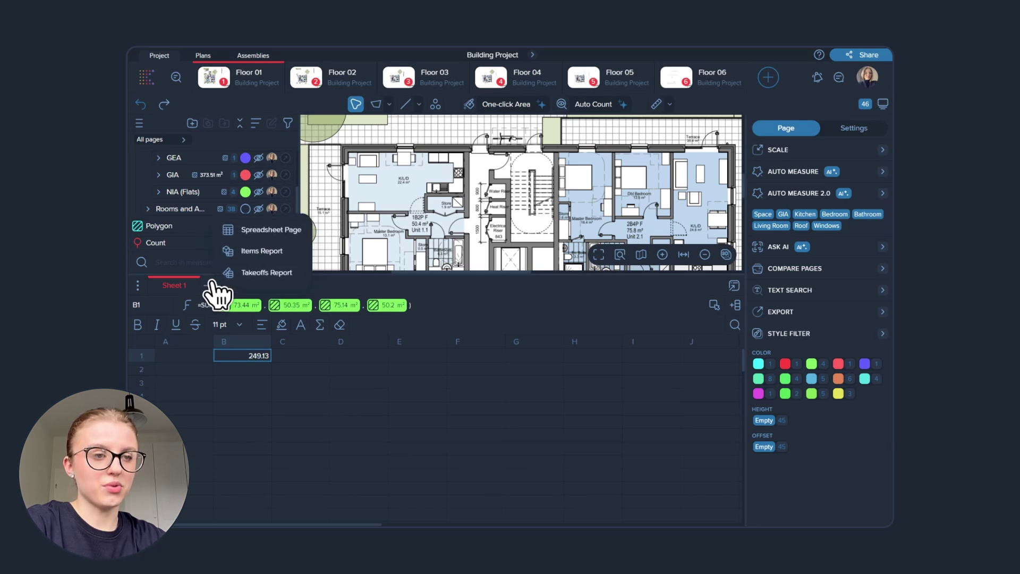
Add a takeoff report as Sheet 2, group its rows by Parent group and autosize the columns
left_click(253, 274)
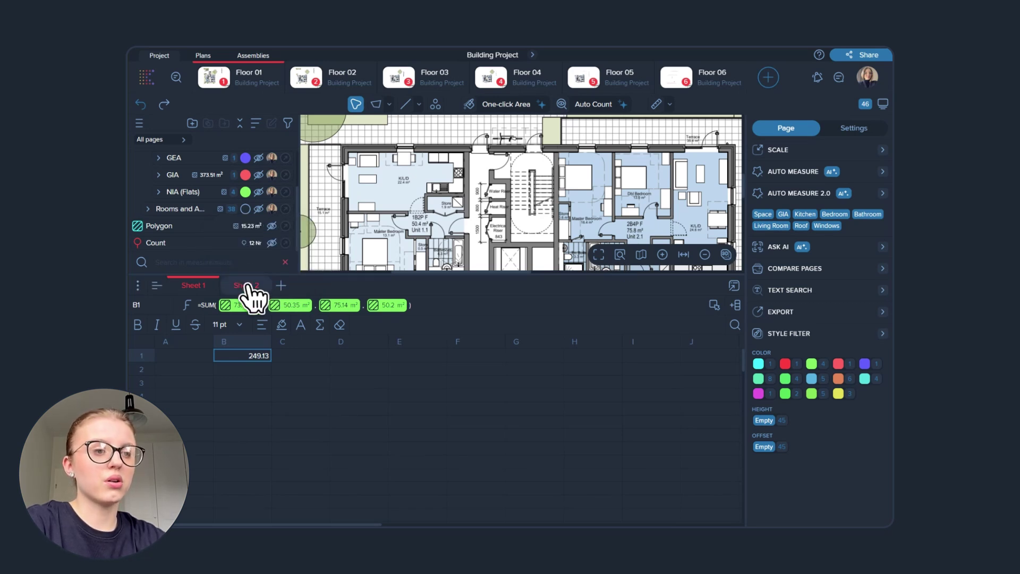
left_click(247, 287)
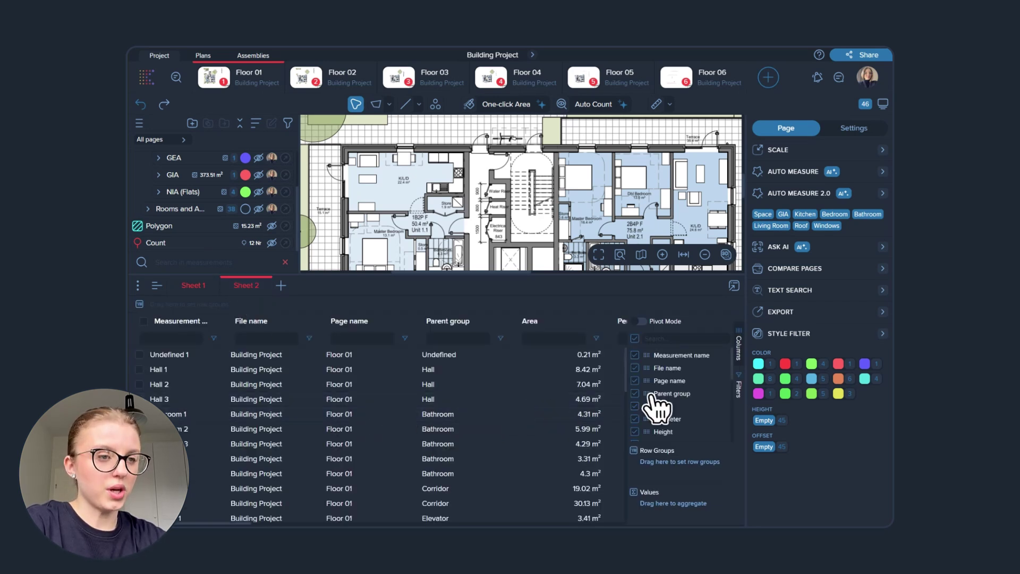
left_click_drag(653, 395, 655, 462)
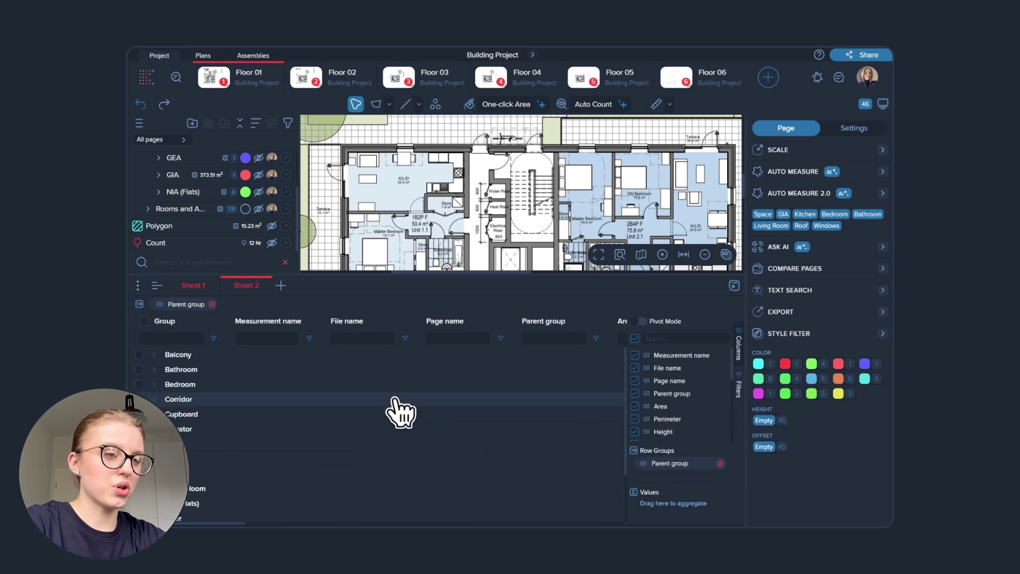
right_click(406, 388)
left_click(420, 397)
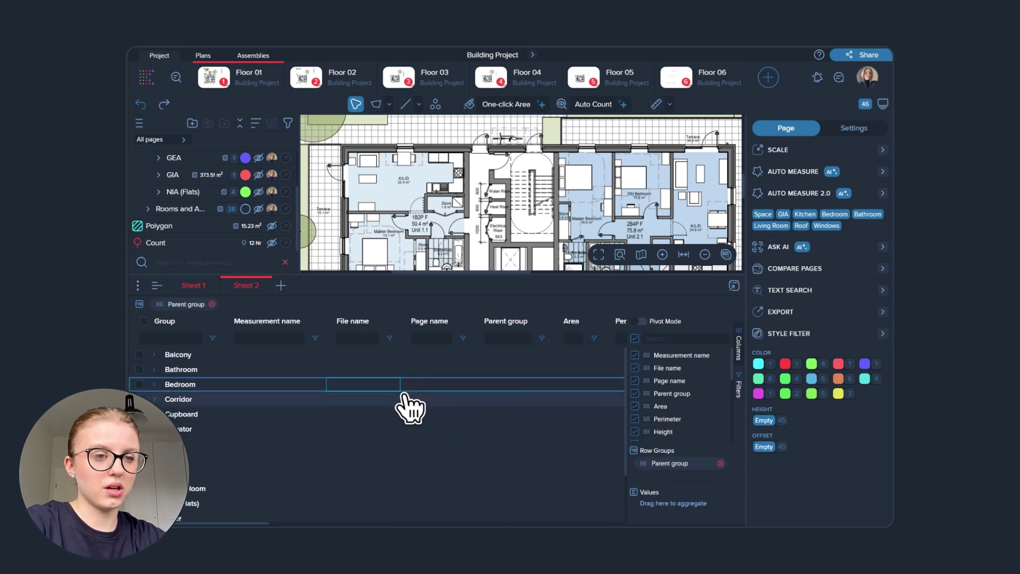
Keep only the group column and show summed Area per group, e.g. Balcony 29.65 m², Bedroom 78.3 m²
left_click(635, 339)
left_click_drag(655, 406, 633, 490)
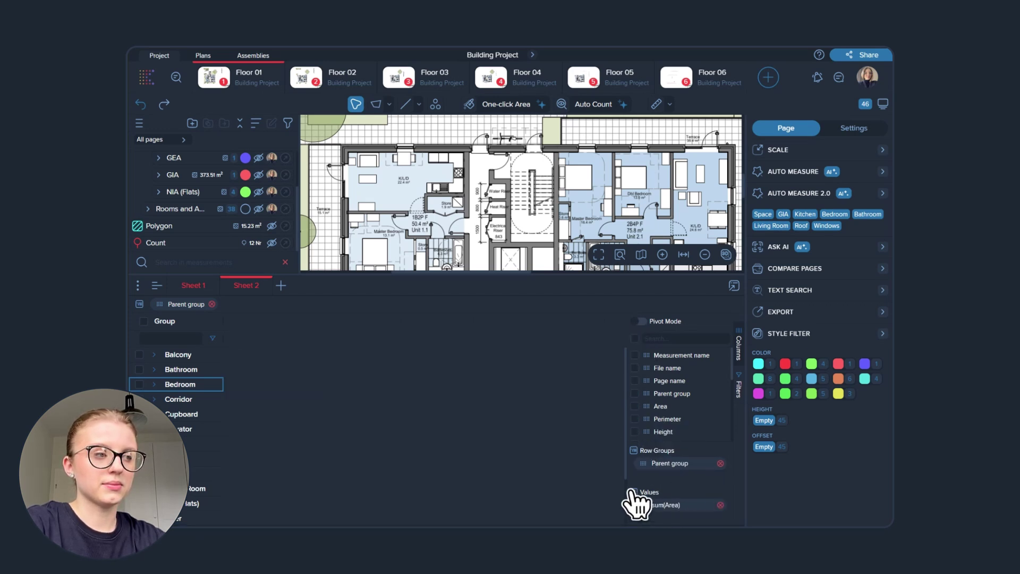
left_click(634, 406)
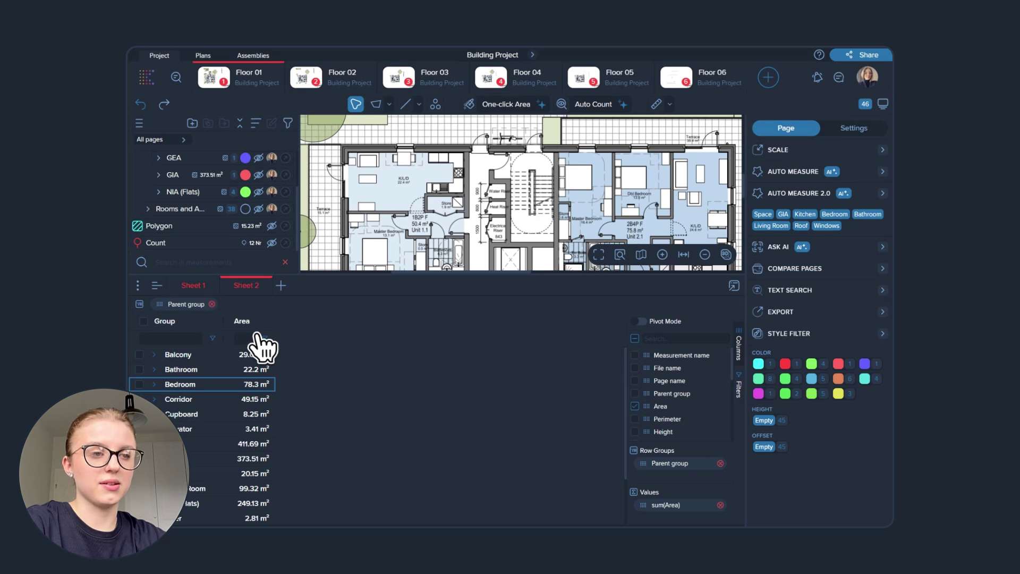
Enlarge the plan to full height and show the coloured Auto Measure areas
left_click(138, 287)
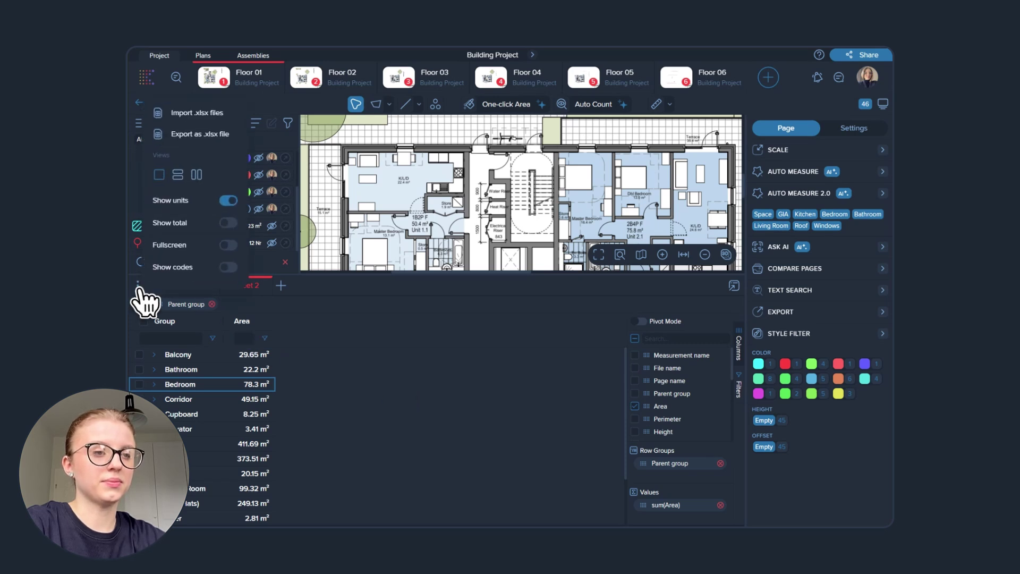
left_click(138, 288)
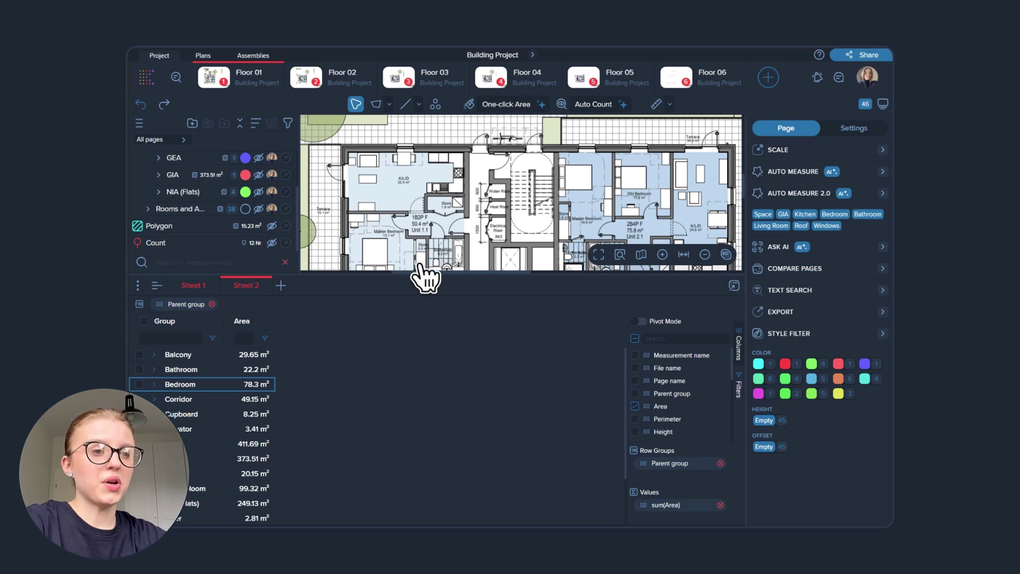
left_click(597, 255)
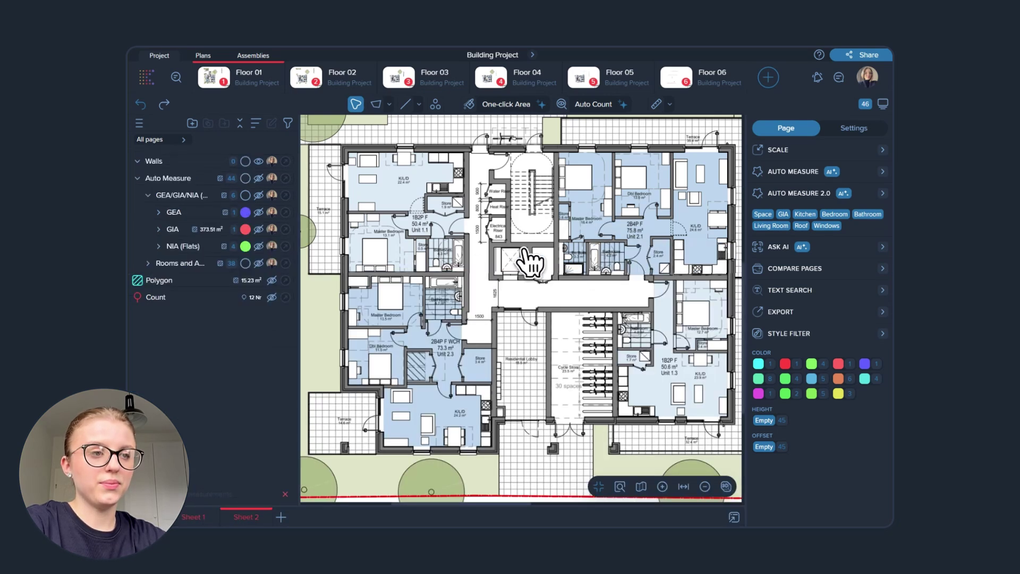
left_click(258, 178)
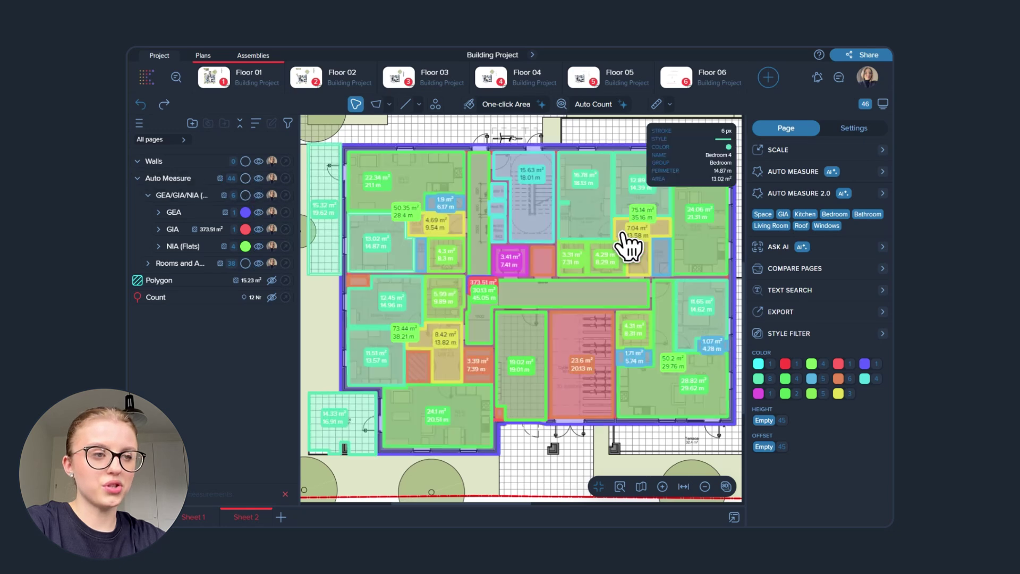
Set the PDF export to cover only the current page
left_click(792, 313)
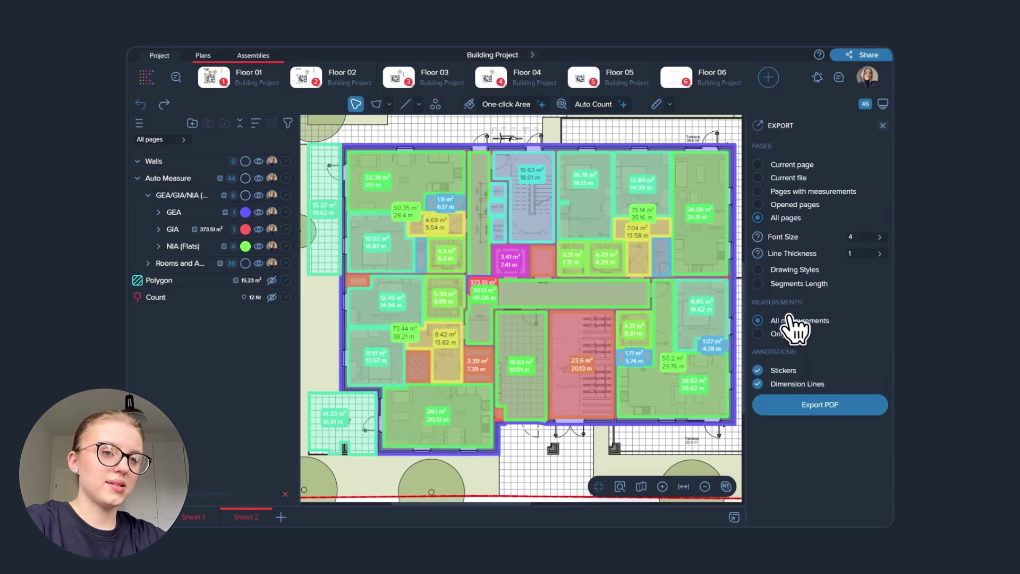
left_click(800, 166)
mouse_move(733, 234)
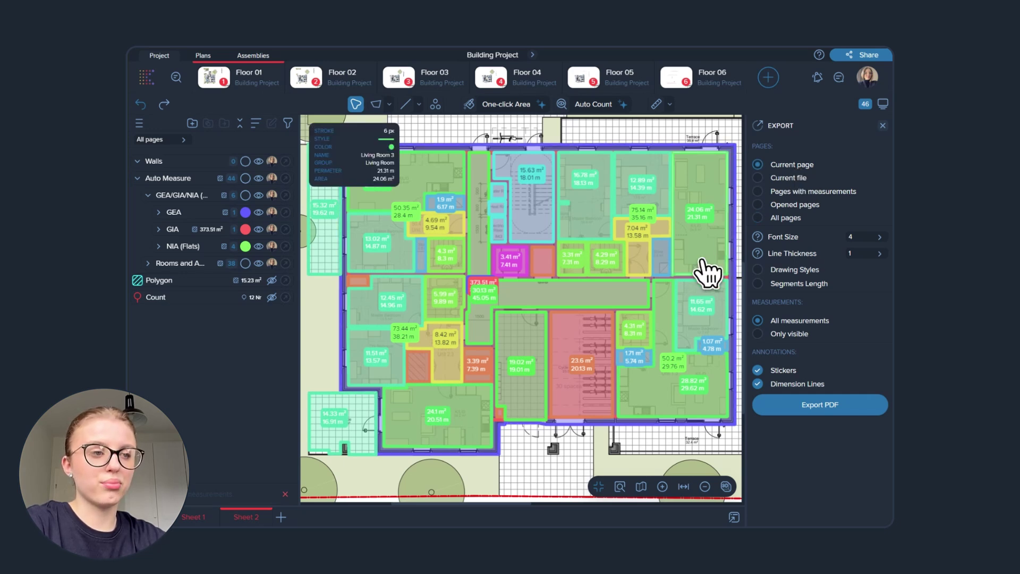
In drawing settings, turn on night mode and black and white, and lower the drawing opacity
key("Escape")
left_click(854, 130)
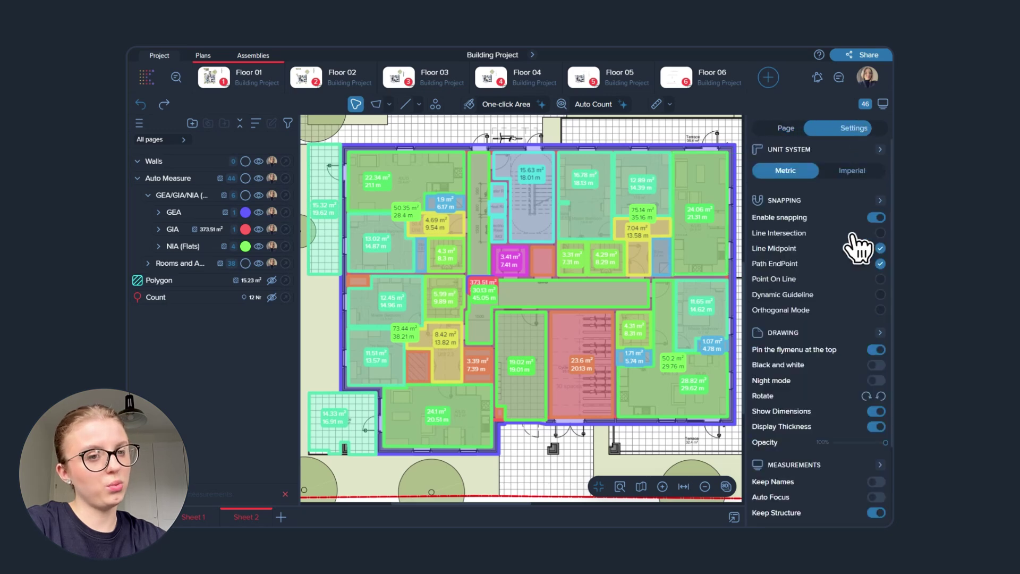
left_click(875, 381)
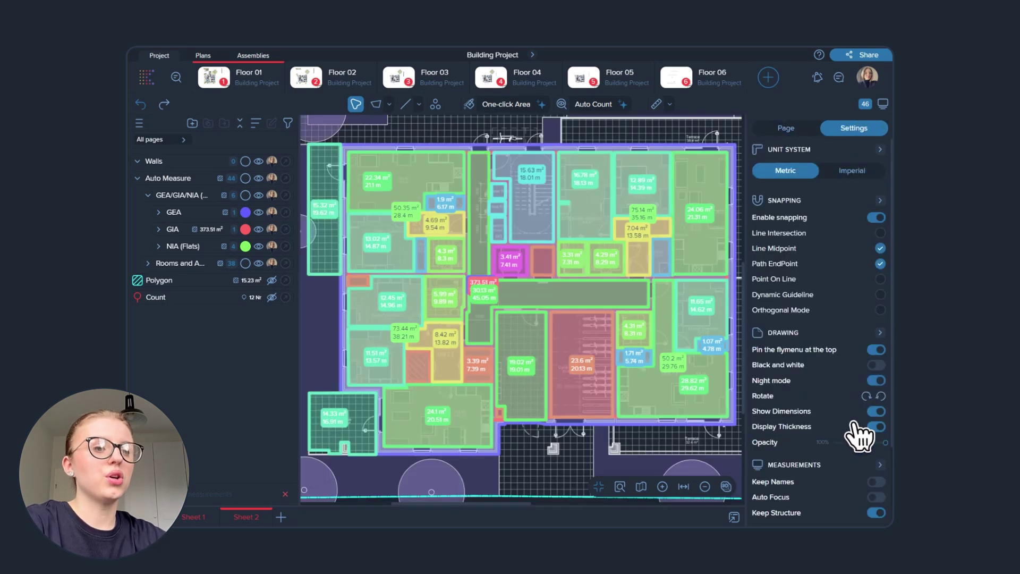
left_click_drag(852, 442, 841, 443)
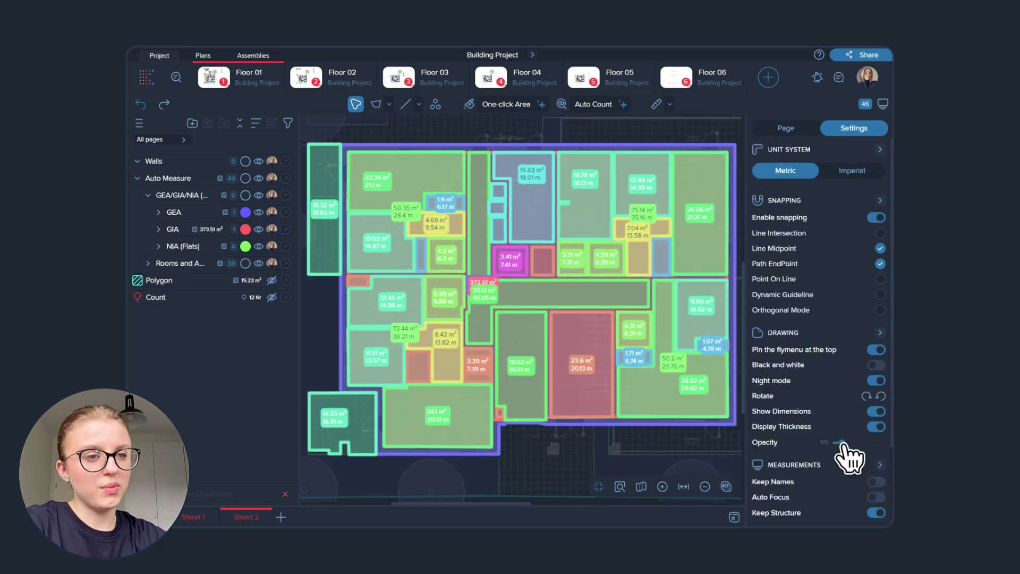
left_click(876, 365)
left_click(876, 380)
left_click(875, 412)
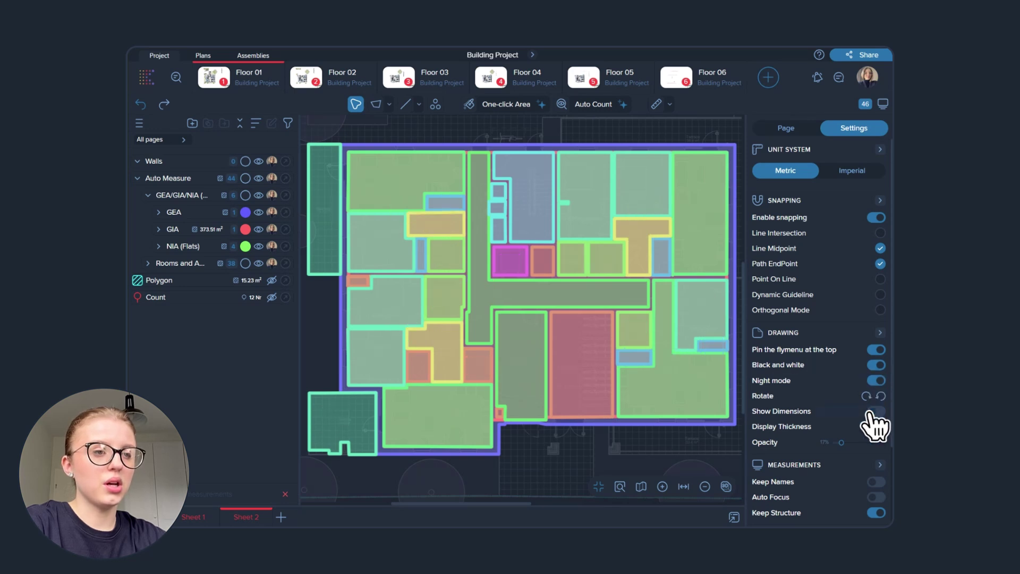
left_click(874, 411)
Drag-select the measurement polygons across the plan
left_click(786, 130)
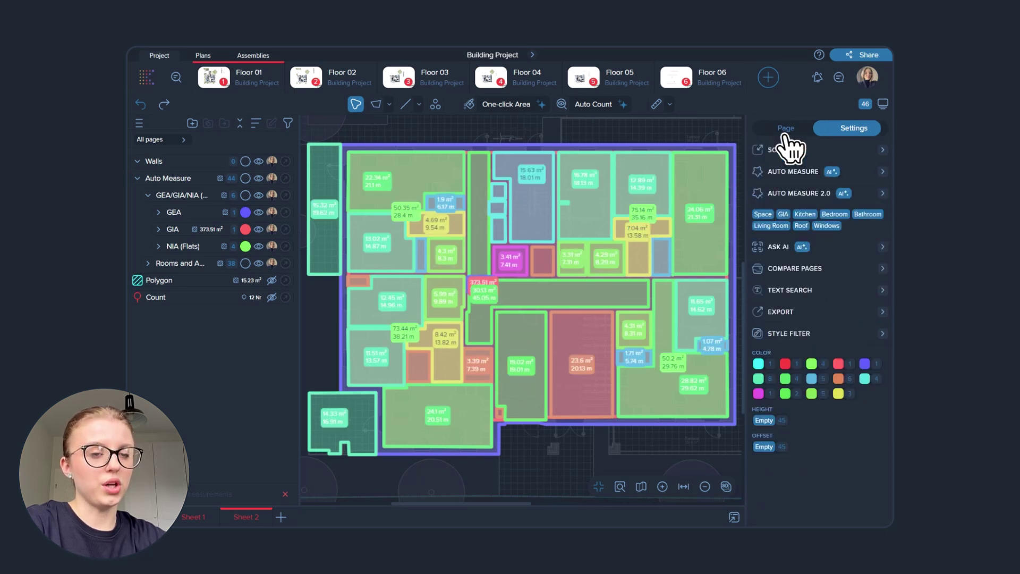
scroll(588, 262, "down", 2)
left_click_drag(374, 155, 690, 420)
Hide all measurements with the H shortcut, leaving only the faded drawing, then open and close the project options
key("h")
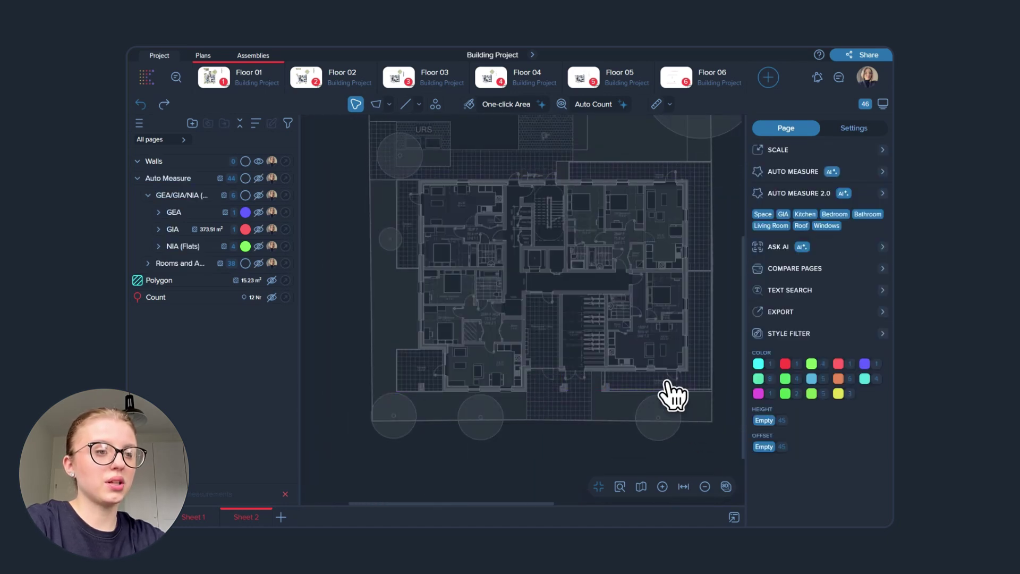
left_click(525, 58)
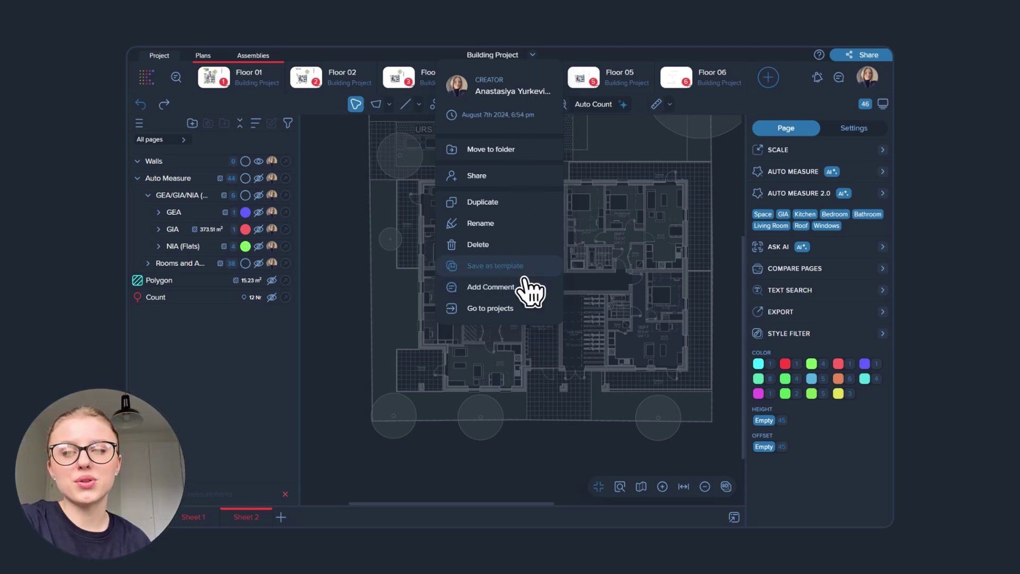
left_click(585, 285)
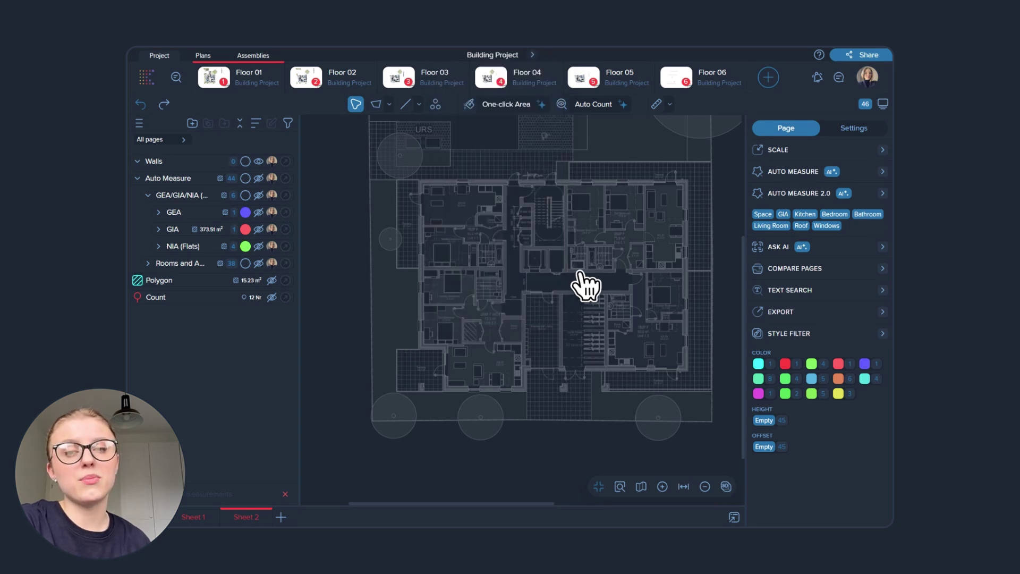